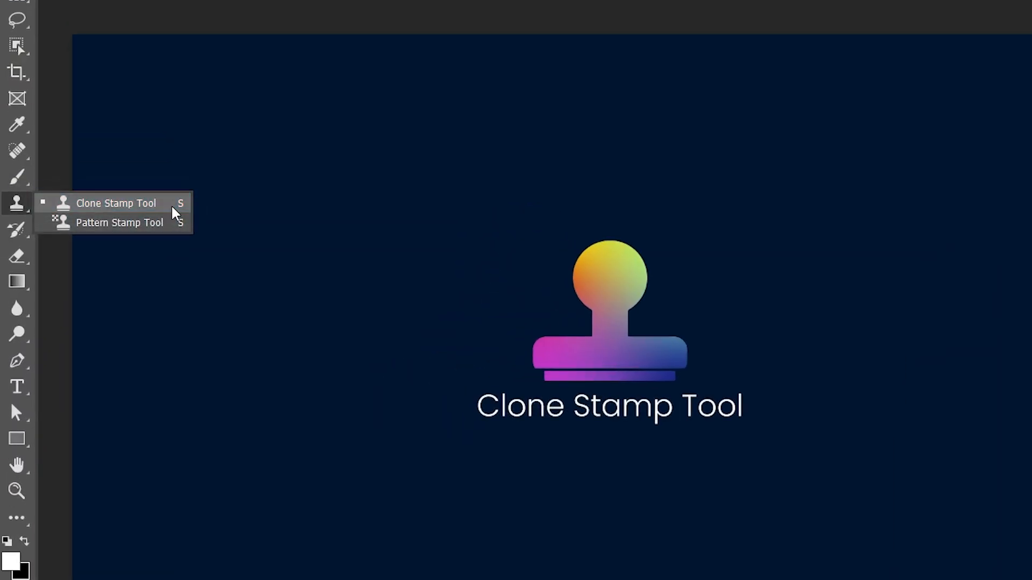
- Try cloning the orange onto the empty background below the fruit row with the Clone Stamp tool, and undo it
key("s")
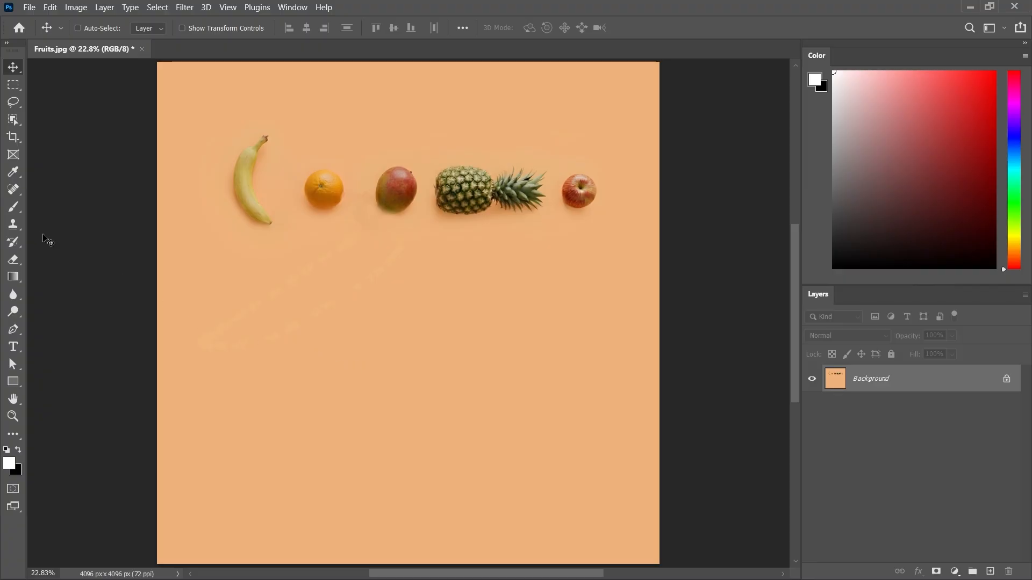
left_click(13, 224)
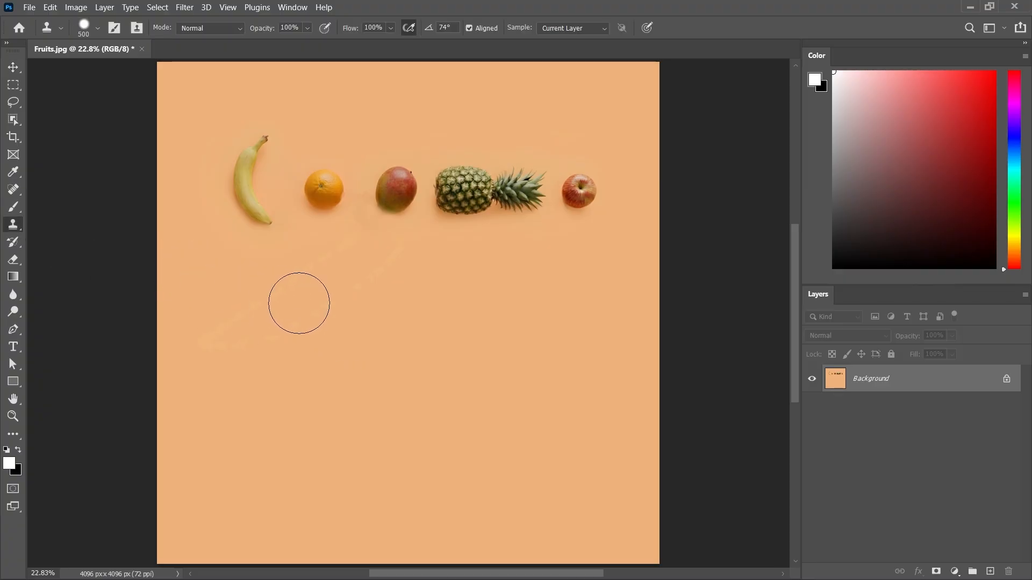
key("alt")
left_click(321, 189, "alt")
left_click_drag(329, 242, 333, 261)
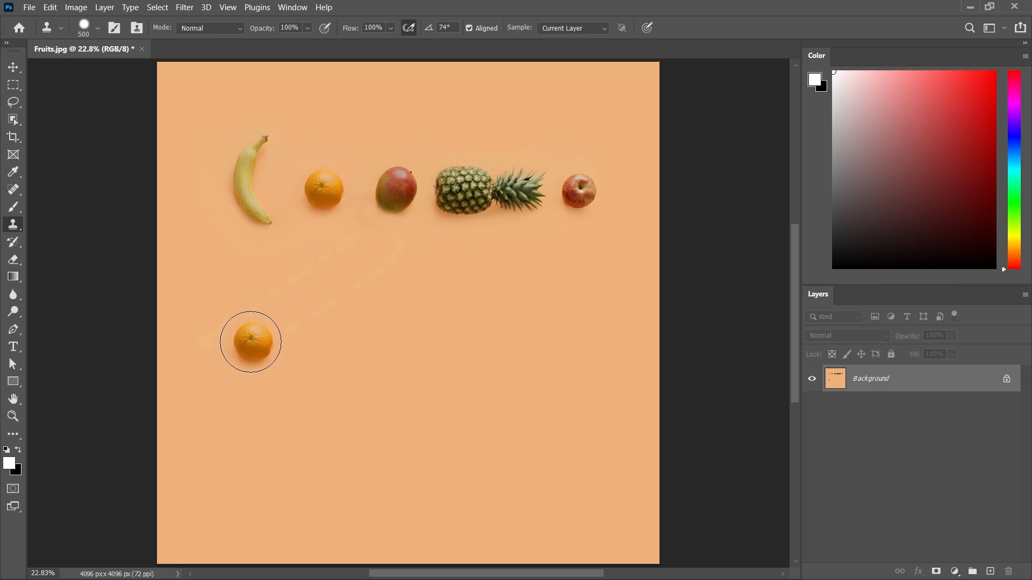
left_click(250, 342)
key("ctrl+z")
- Enlarge the brush to 900 and clone the banana onto the empty background below the fruit row
key("bracketright")
key("bracketright")
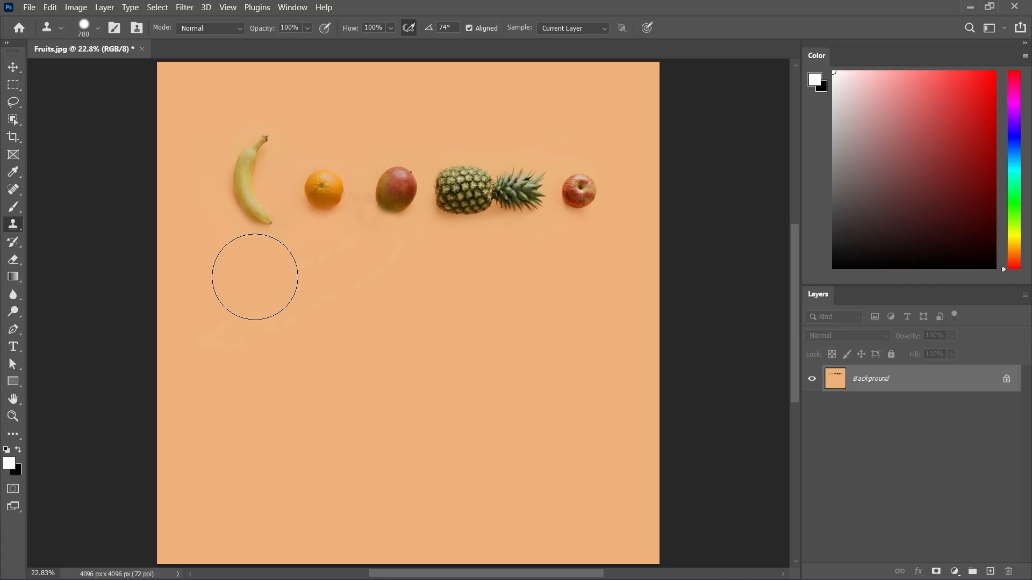
key("bracketright")
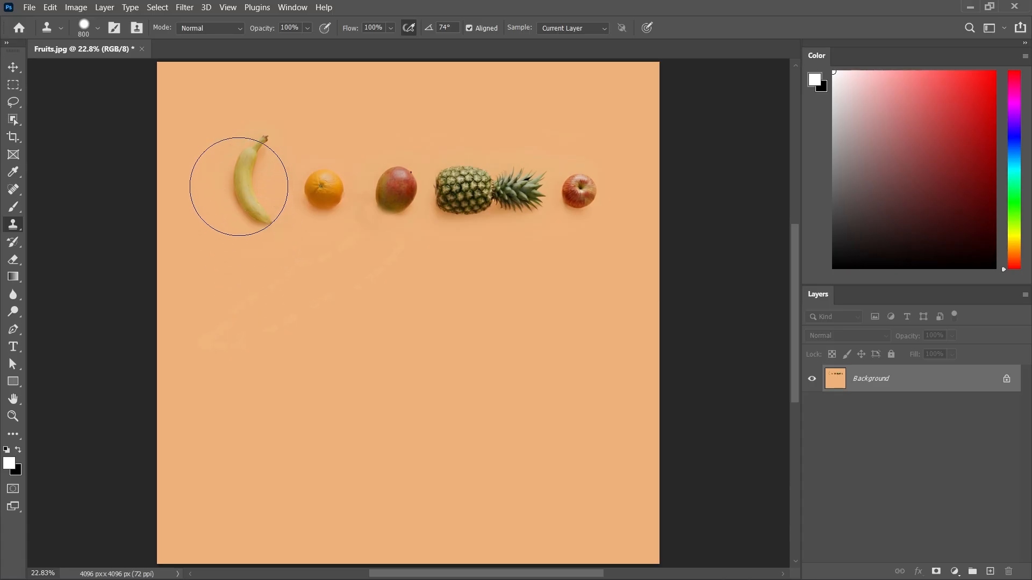
key("bracketright")
left_click(249, 182, "alt")
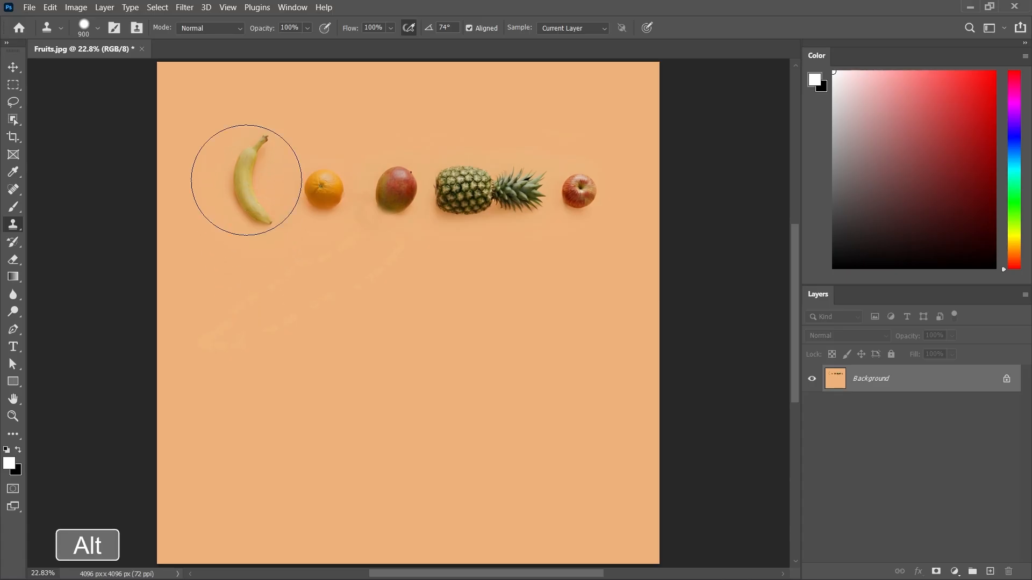
left_click(242, 256)
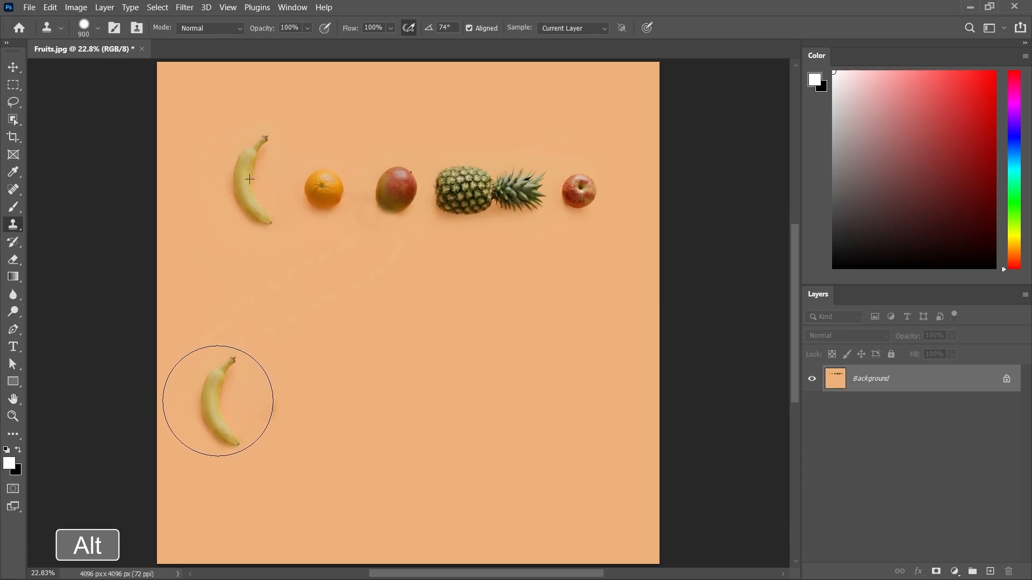
left_click(217, 400)
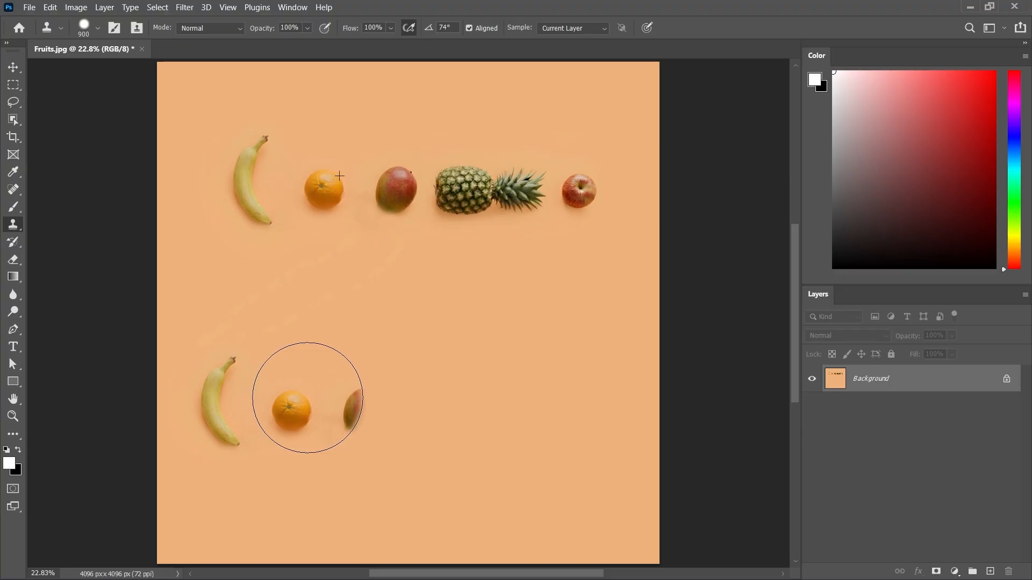
- Try cloning the other fruits beside the banana copy, and undo the cloned row
left_click_drag(307, 397, 307, 398)
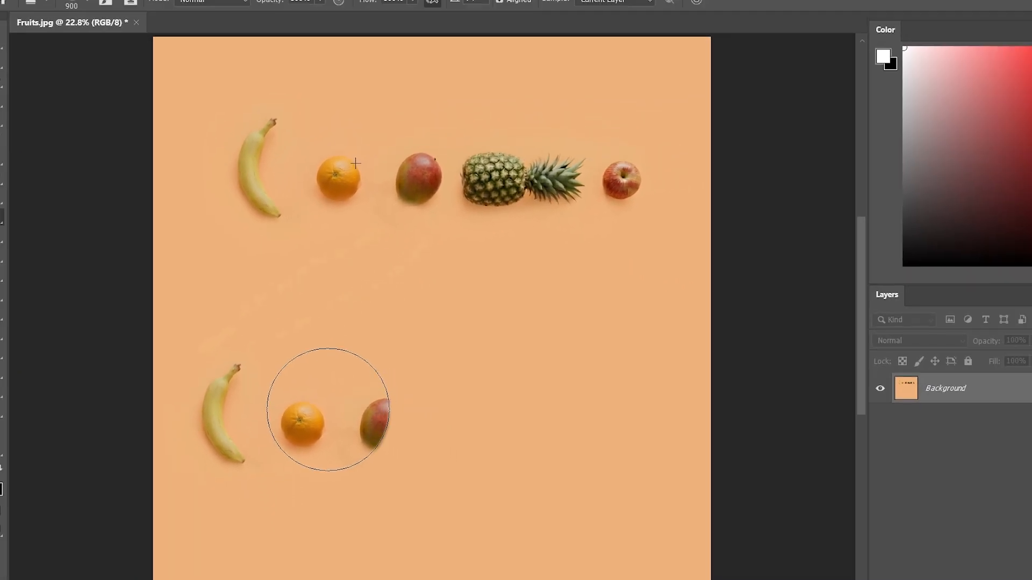
left_click_drag(365, 451, 412, 451)
left_click_drag(339, 398, 561, 407)
key("ctrl+z")
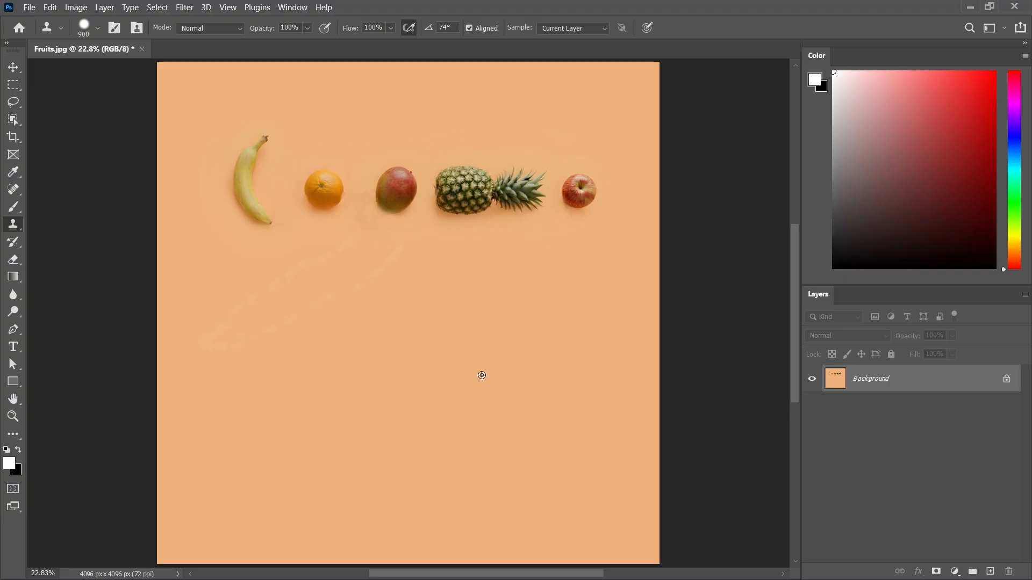
- Open the Clone Source settings and sample the orange as the first clone source
left_click(482, 375, "alt")
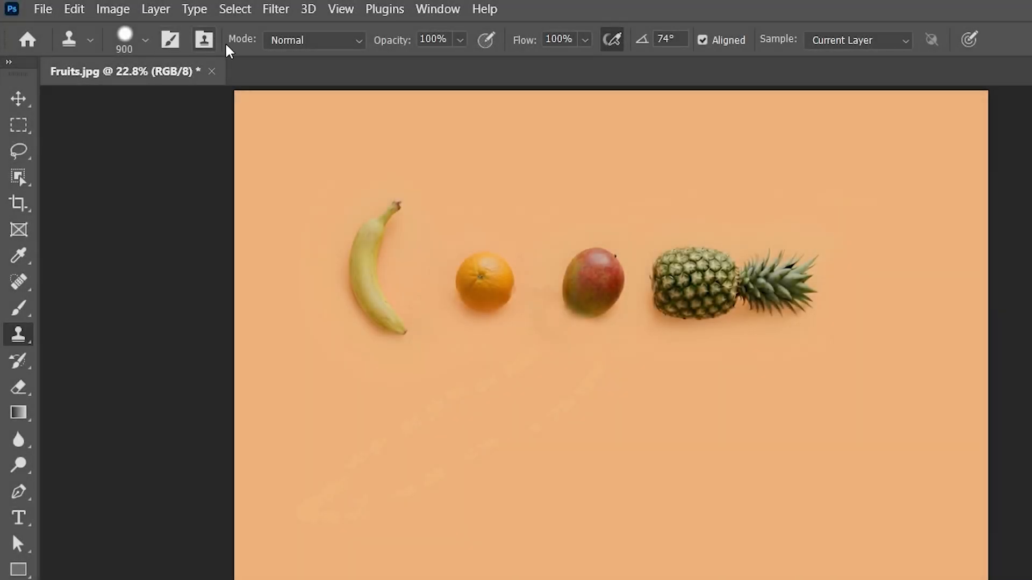
left_click(203, 40)
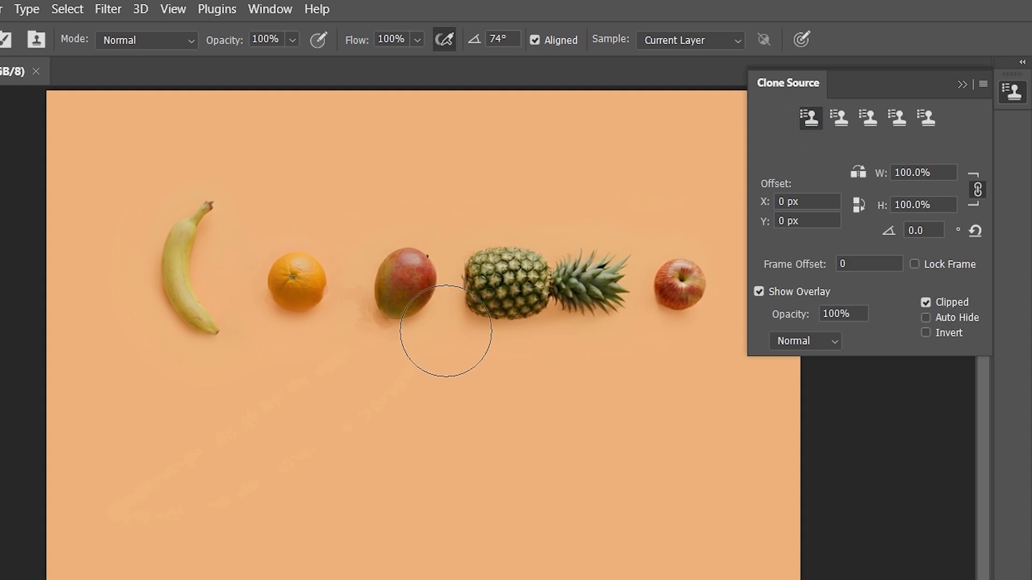
left_click(286, 294, "alt")
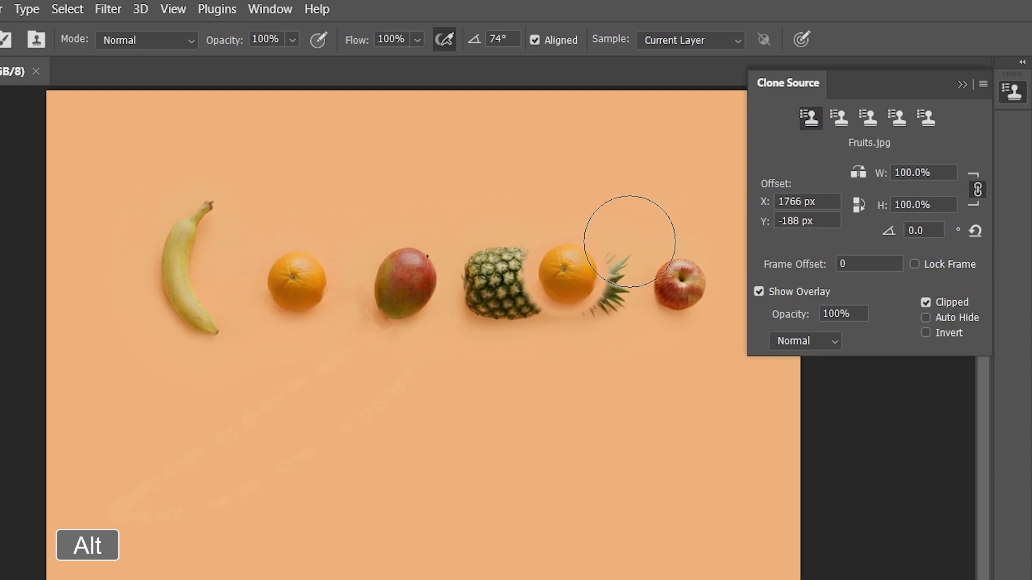
- Sample the mango as the second clone source and the apple as the third
left_click(840, 118)
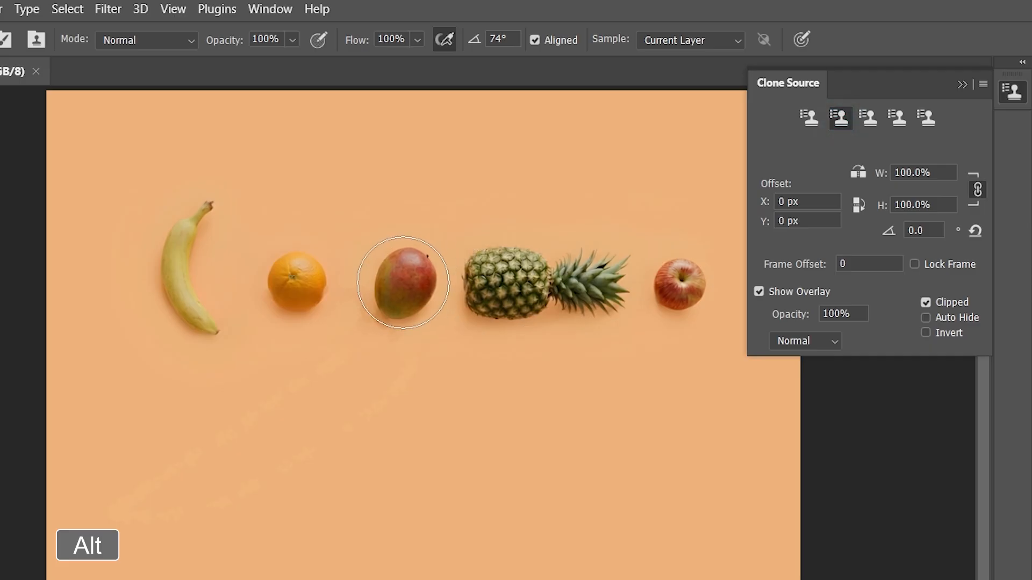
left_click(405, 284, "alt")
left_click(596, 297)
left_click(866, 120)
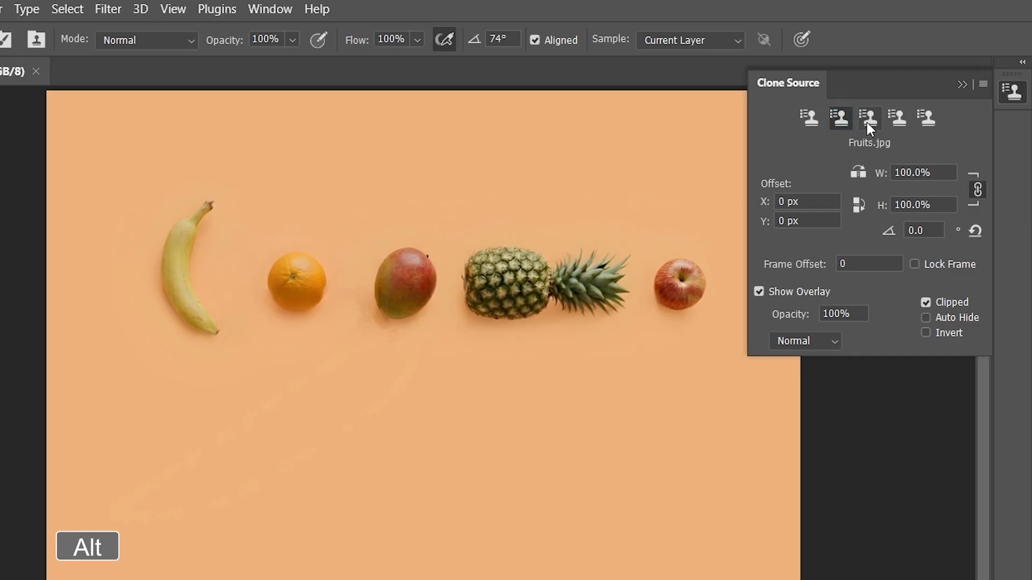
left_click(684, 283, "alt")
- Enlarge the brush to cover the banana, sample it as the fourth clone source, and sample the pineapple as the fifth
left_click(898, 119)
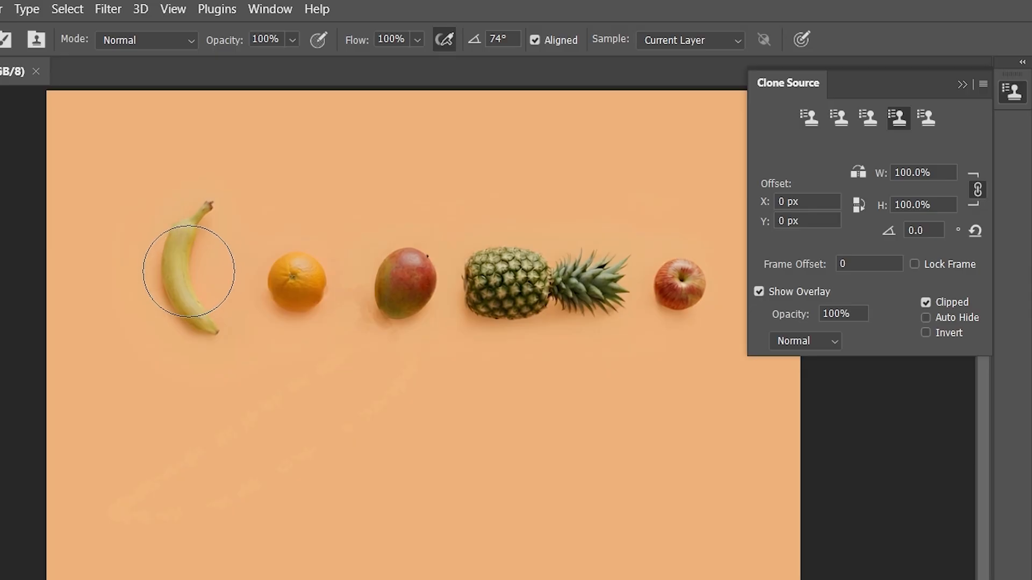
key("bracketright")
key("bracketright")
key("bracketright")
key("bracketright")
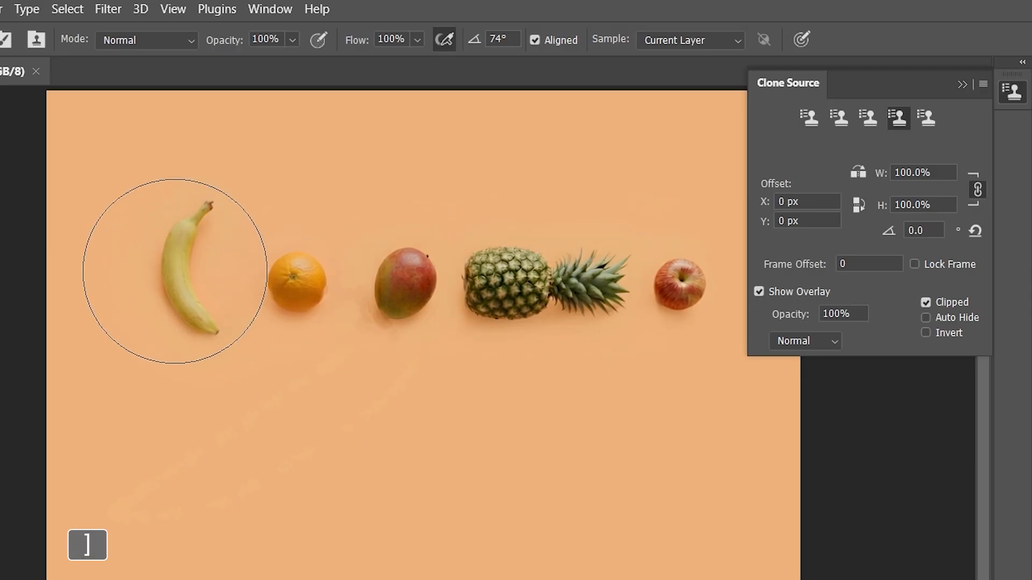
left_click(175, 269, "alt")
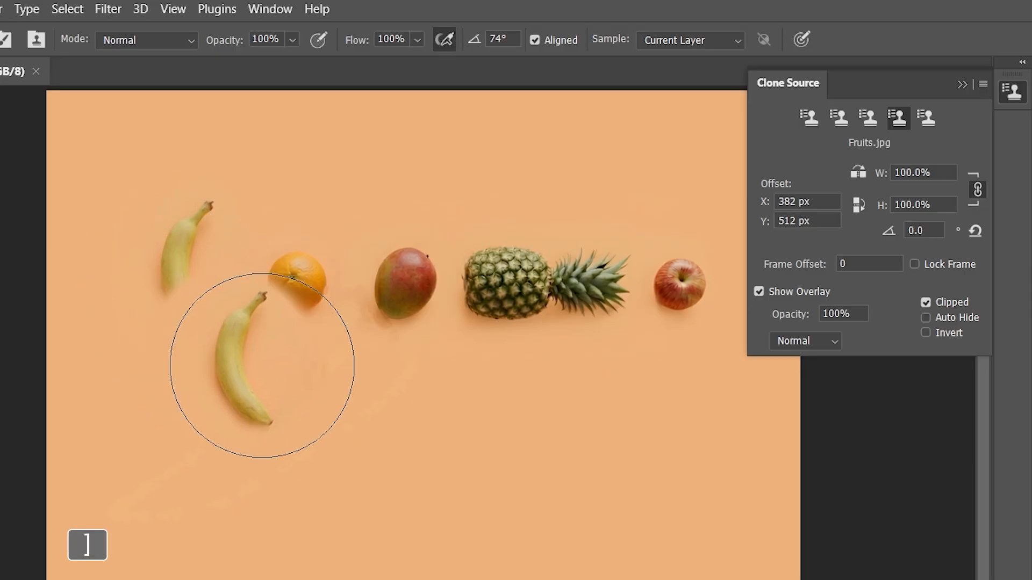
left_click(926, 118)
left_click(545, 297, "alt")
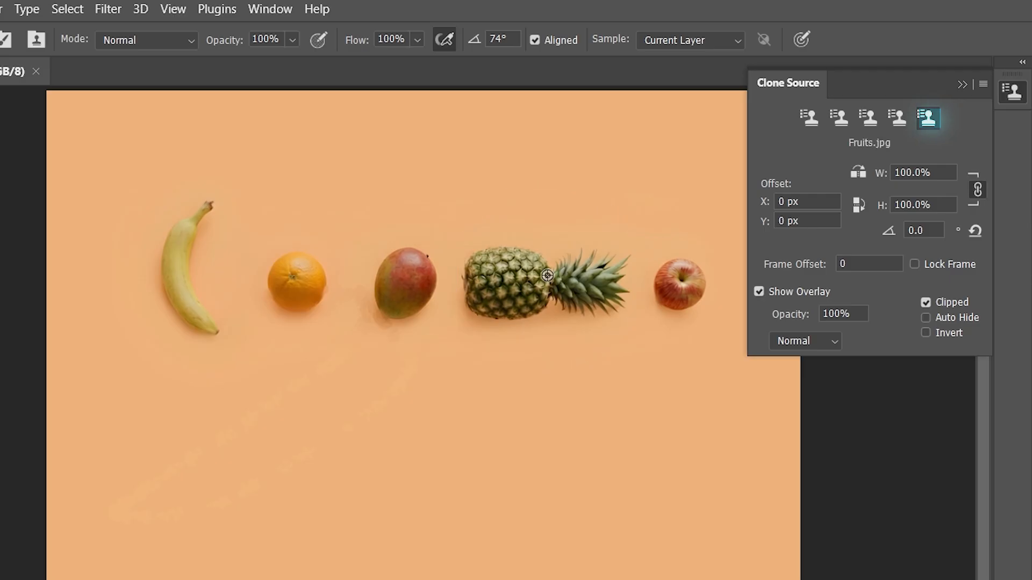
- Shrink the brush to fit the orange and clone it from the first source below the banana
left_click(810, 118)
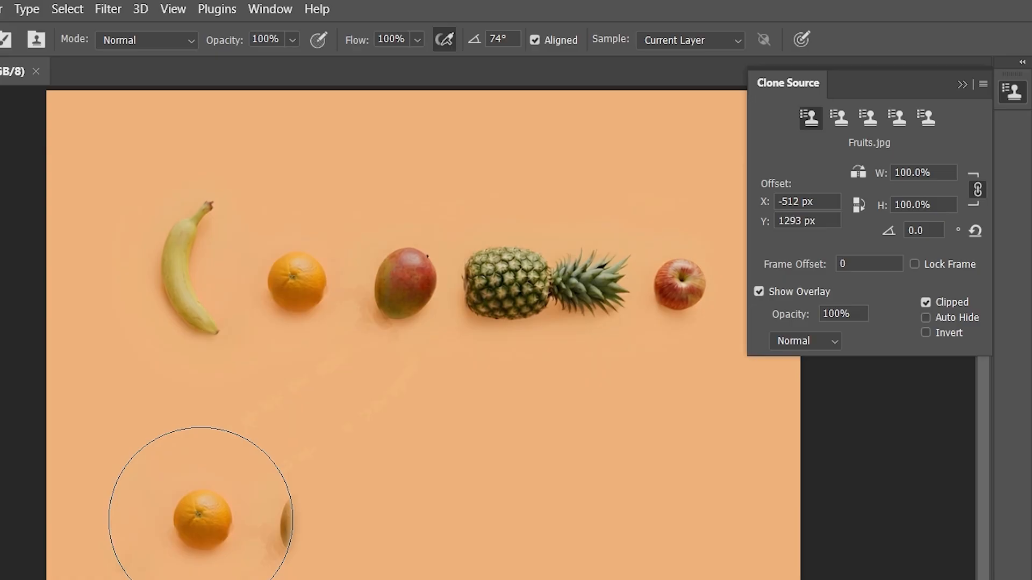
key("bracketleft")
key("bracketleft")
key("bracketleft")
key("bracketleft")
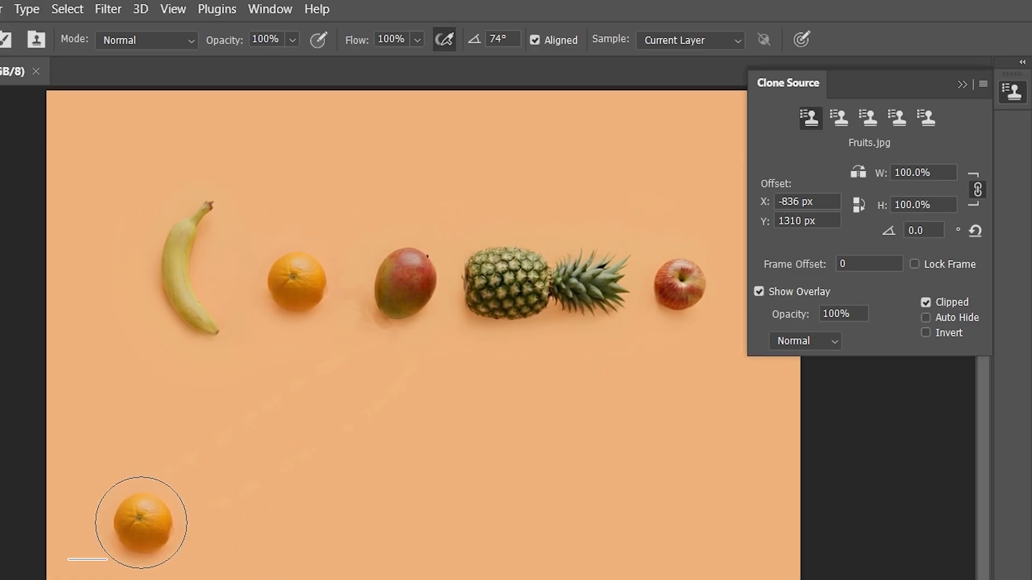
left_click(130, 505)
- Clone the mango from the second source and the apple from the third, in a row beside the orange copy
left_click(840, 118)
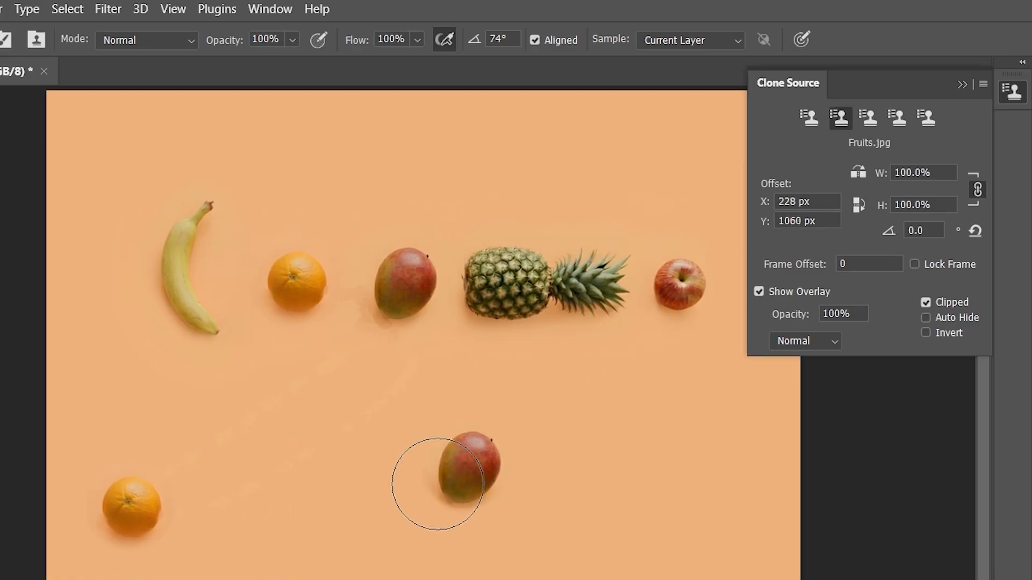
left_click(247, 503)
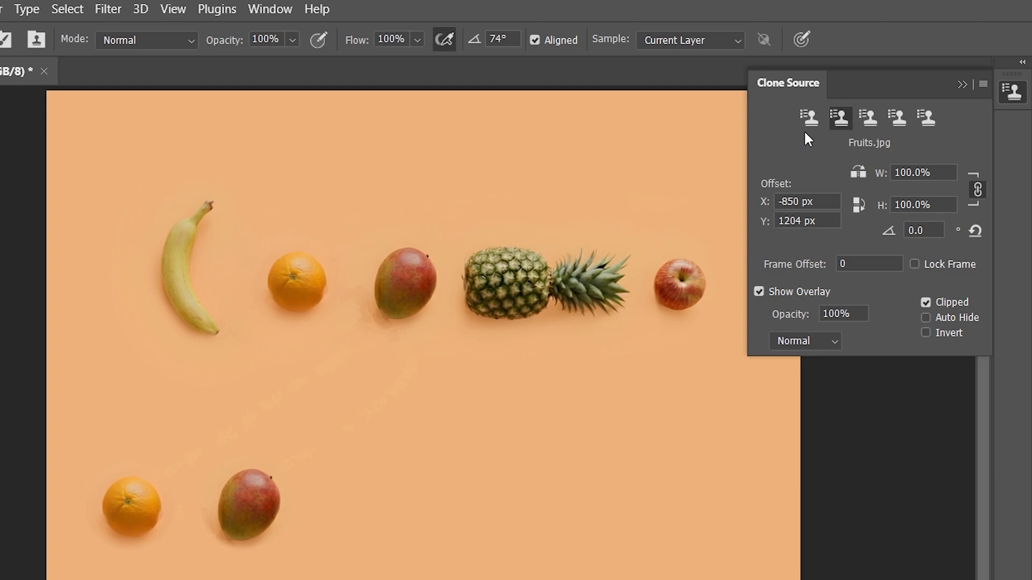
left_click(866, 118)
left_click(366, 524)
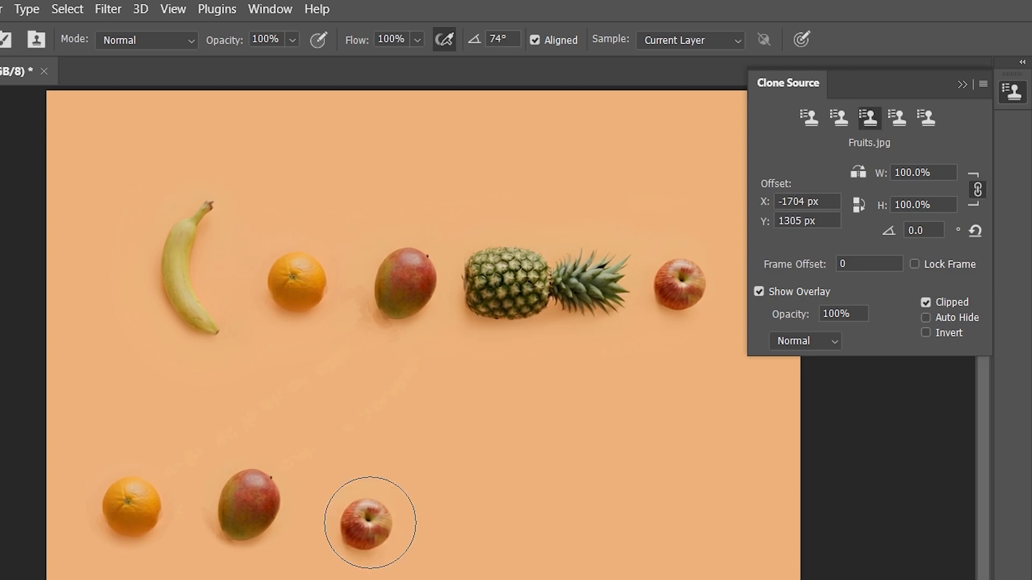
- Enlarge the brush to 1000, clone the banana from the fourth source beside the apple copy, and the pineapple from the fifth below the row
left_click(895, 121)
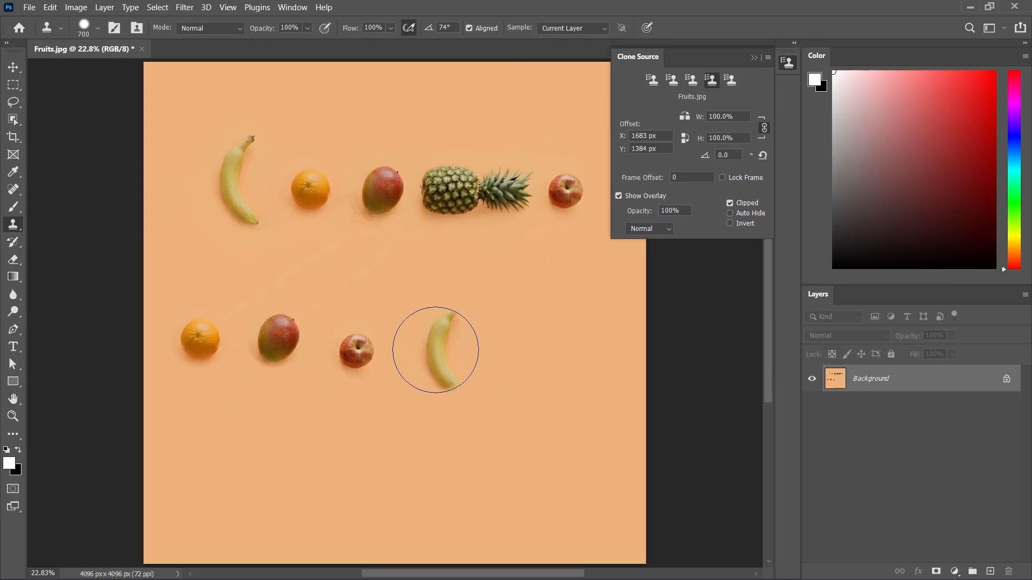
key("bracketright")
key("bracketright")
key("bracketright")
left_click(438, 351)
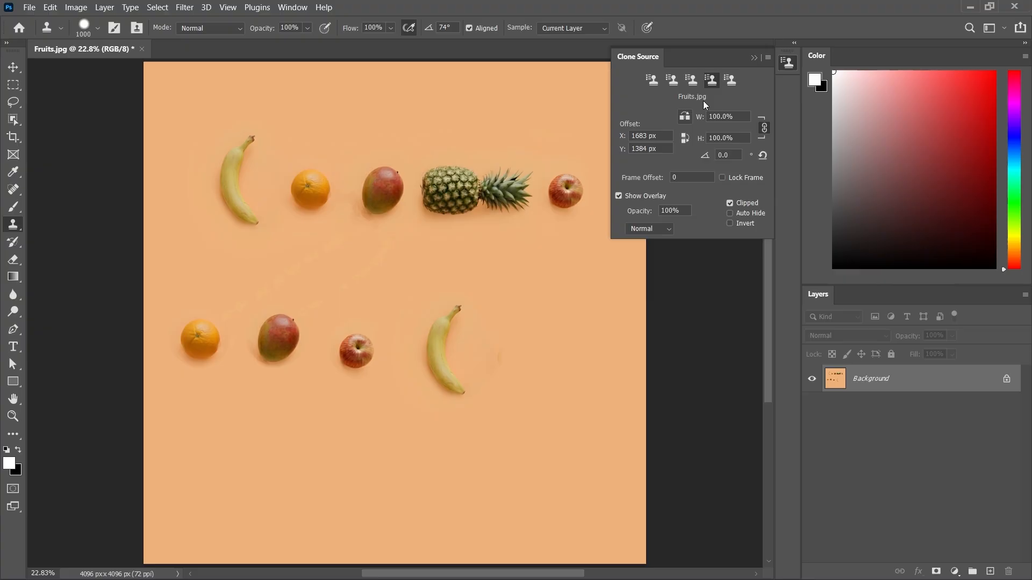
left_click(729, 80)
left_click(263, 449)
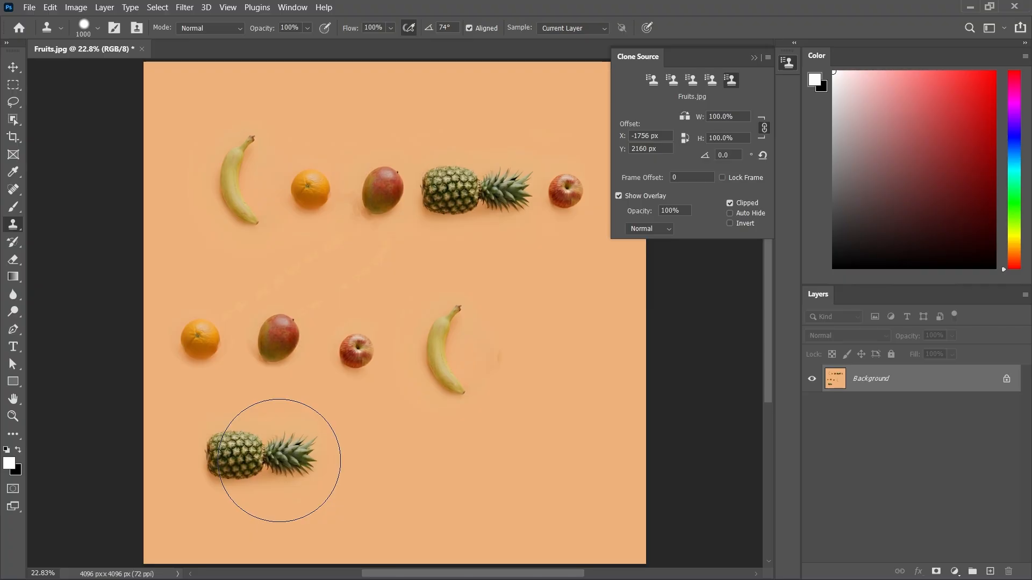
left_click(13, 189)
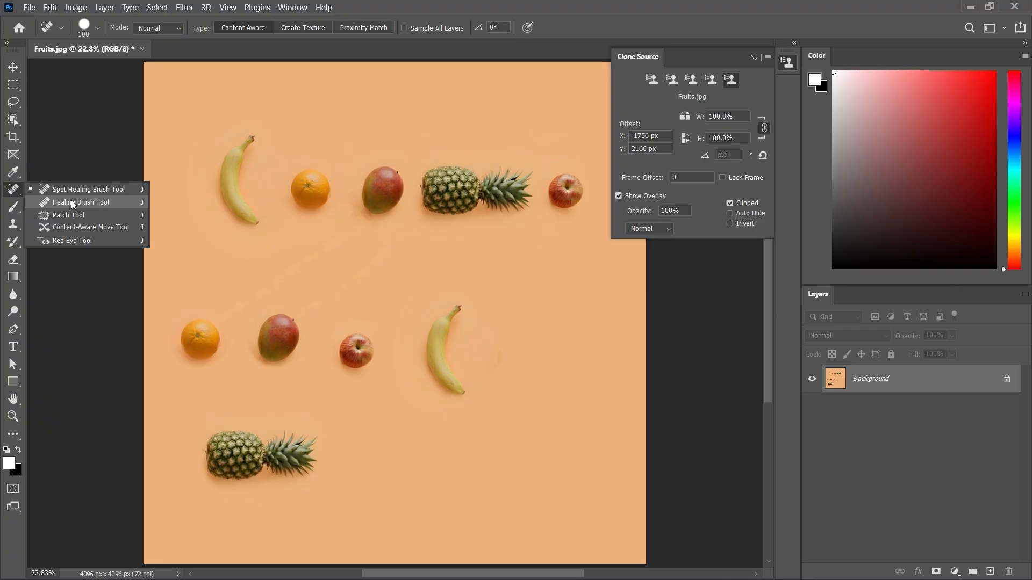
- Activate the Pattern Stamp tool and choose the yellow forest pattern from the Trees group
left_click(21, 229)
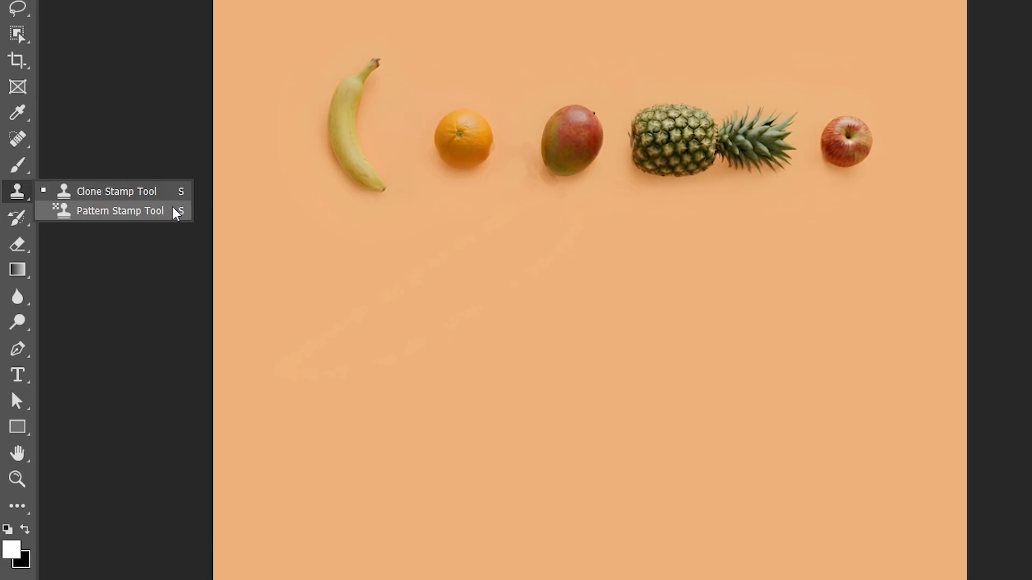
left_click(176, 212)
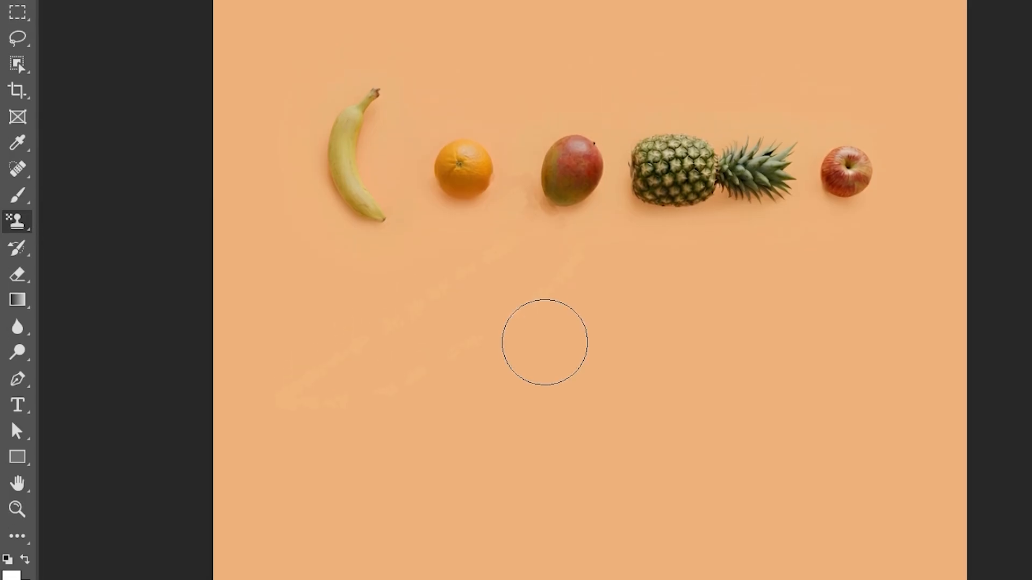
left_click(713, 42)
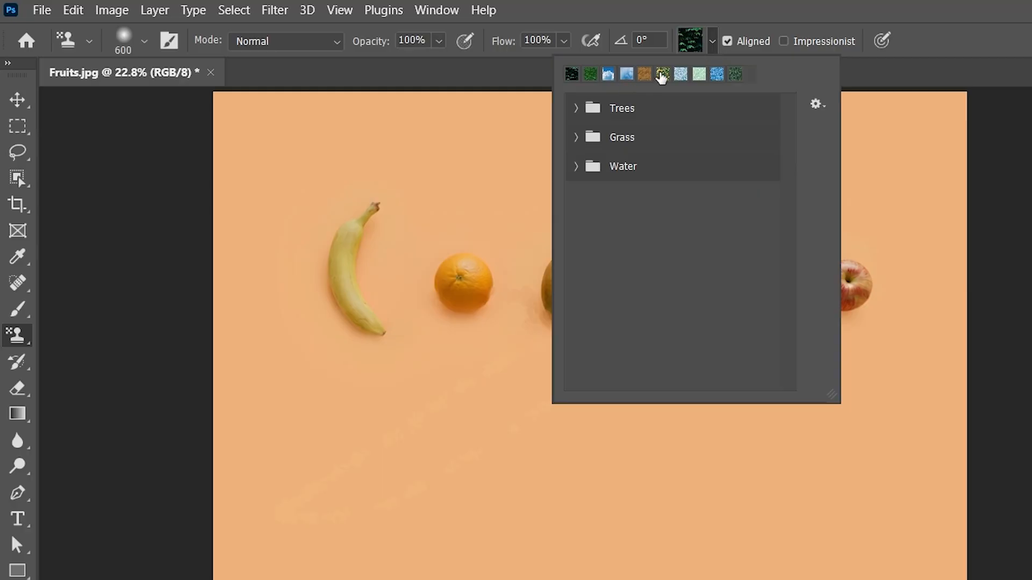
left_click(576, 108)
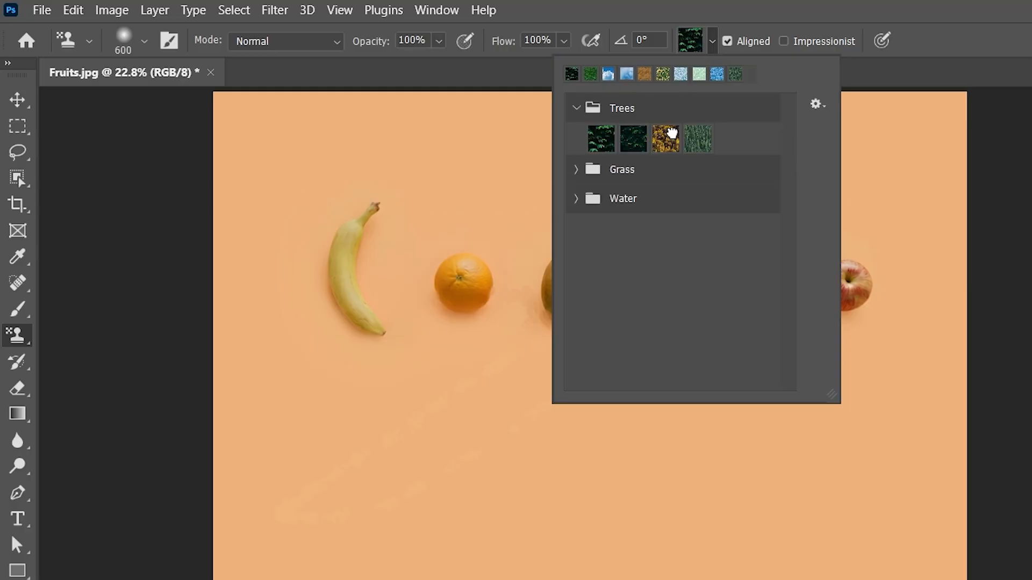
left_click(666, 138)
- Try painting the yellow forest pattern across the empty area below the fruits, and undo it
mouse_move(392, 549)
left_mouse_down()
mouse_move(436, 508)
mouse_move(710, 516)
left_mouse_up()
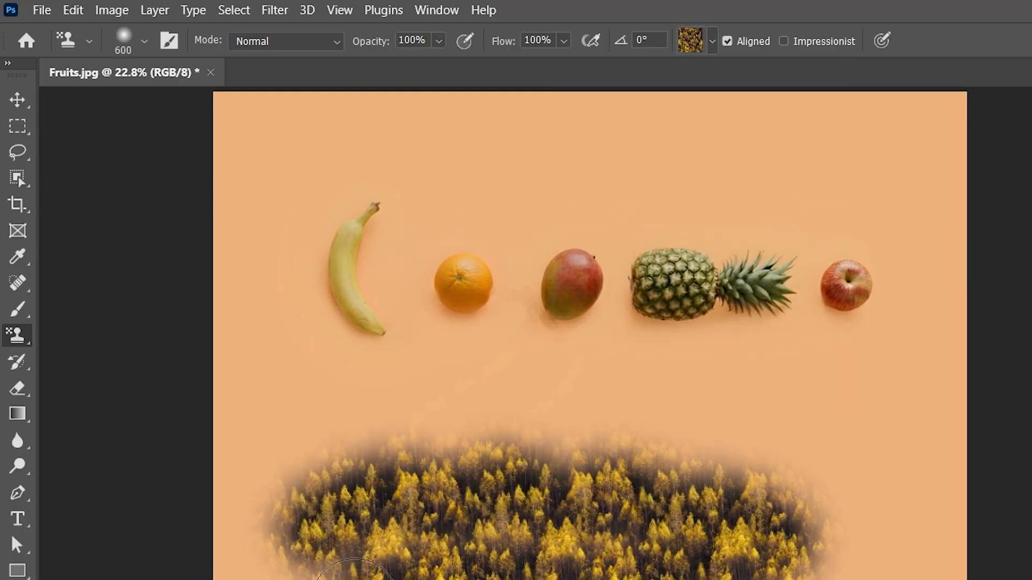
key("ctrl+z")
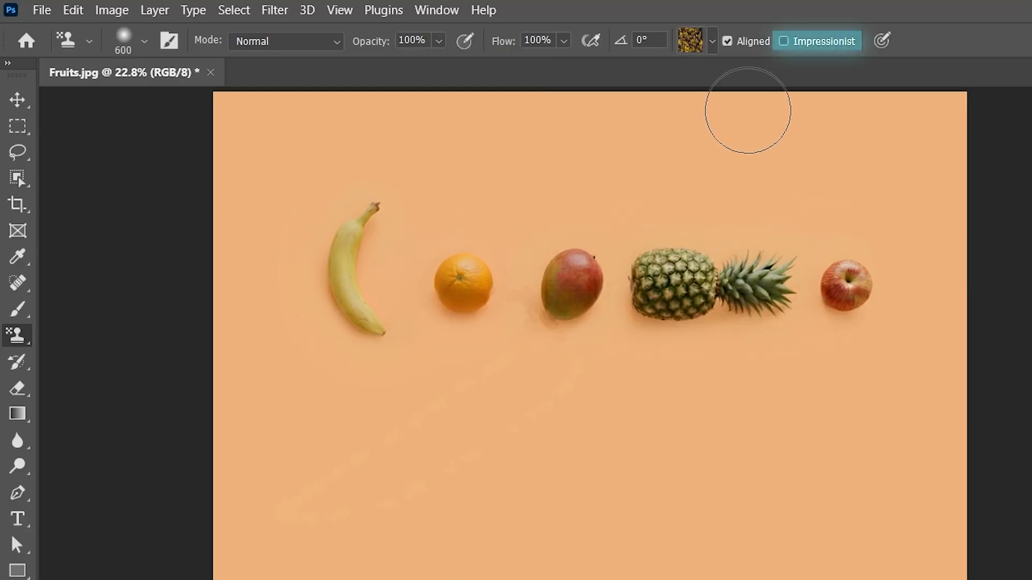
- Try painting the yellow forest pattern with the Impressionist effect down the empty area below the banana
left_click(784, 42)
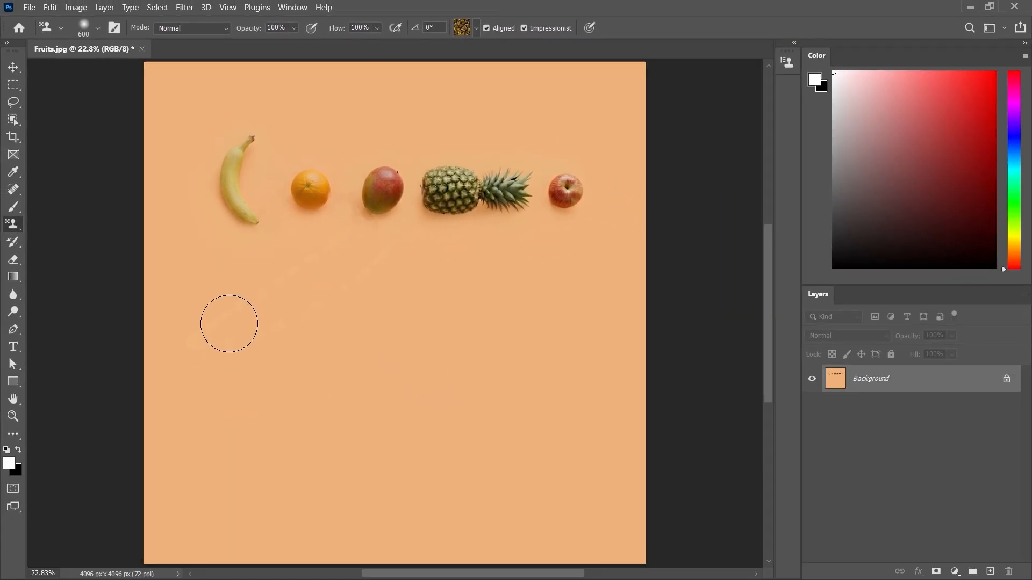
mouse_move(229, 324)
left_mouse_down()
mouse_move(271, 311)
mouse_move(333, 314)
mouse_move(221, 387)
mouse_move(332, 378)
mouse_move(400, 318)
mouse_move(472, 362)
mouse_move(362, 370)
mouse_move(285, 409)
mouse_move(309, 446)
mouse_move(415, 396)
mouse_move(471, 396)
mouse_move(444, 445)
mouse_move(231, 453)
left_mouse_up()
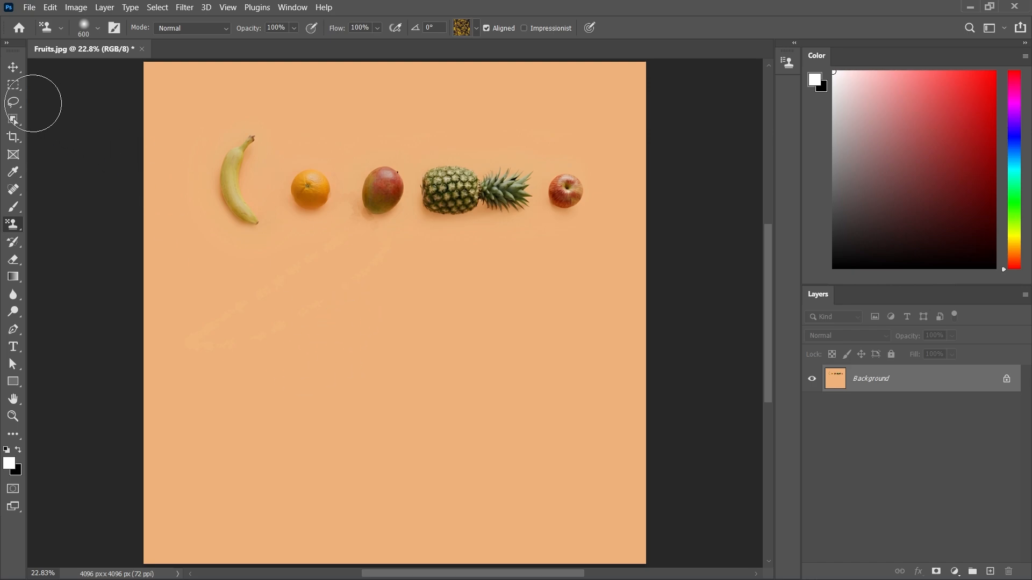
- Select a rectangular area around the orange and define it as a pattern named Orange
left_click(16, 88)
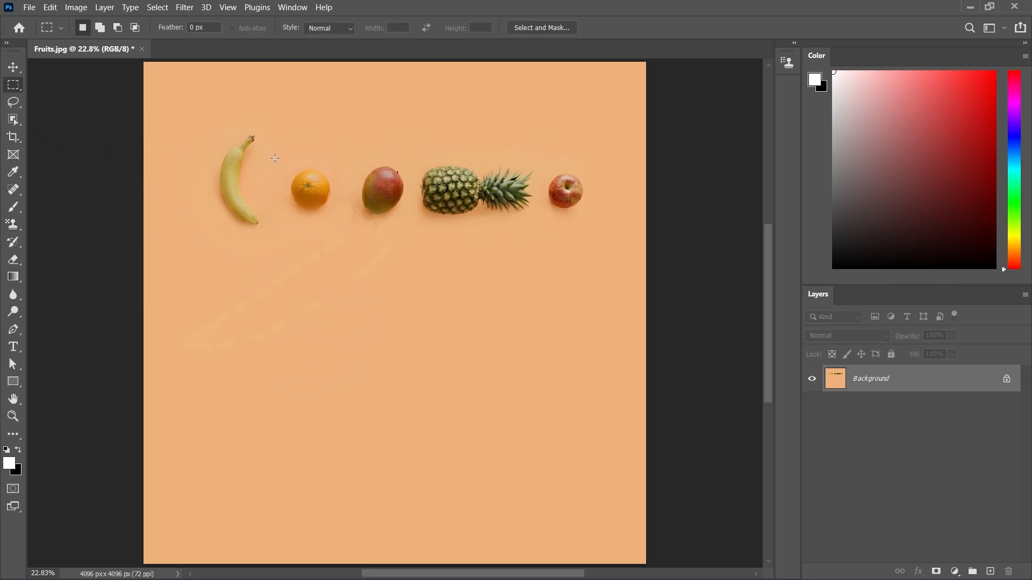
left_click_drag(269, 155, 352, 226)
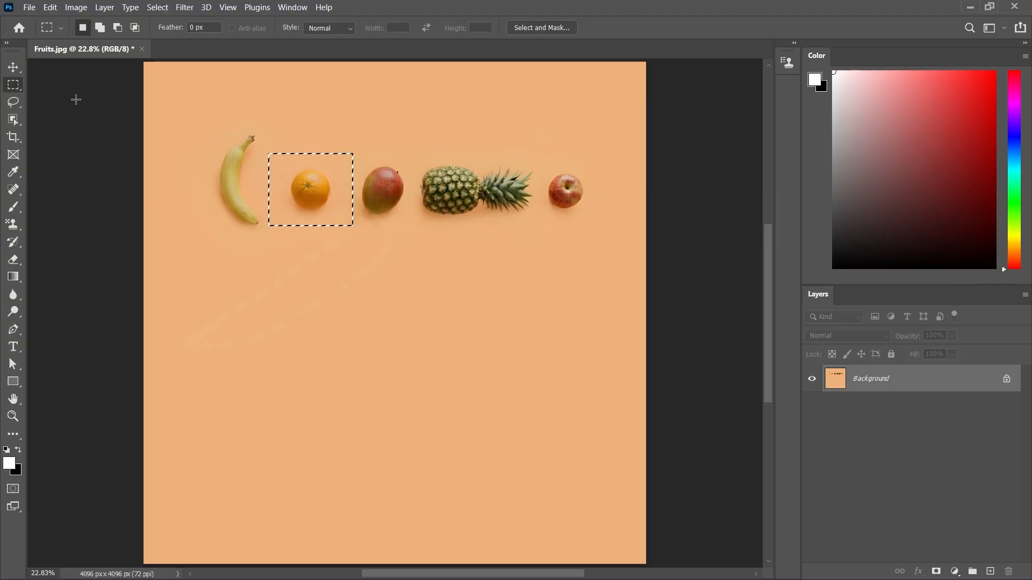
left_click(50, 8)
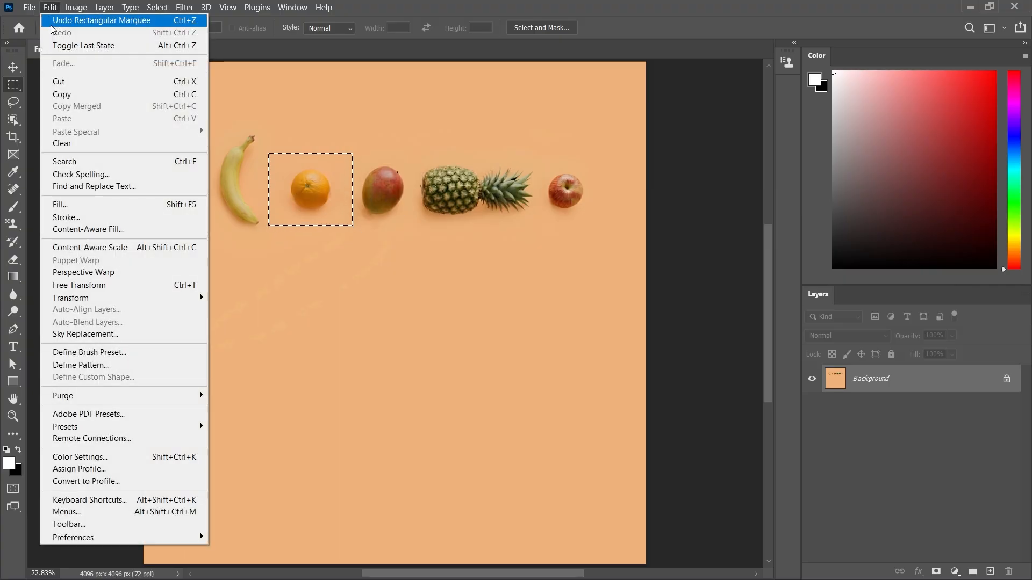
left_click(78, 370)
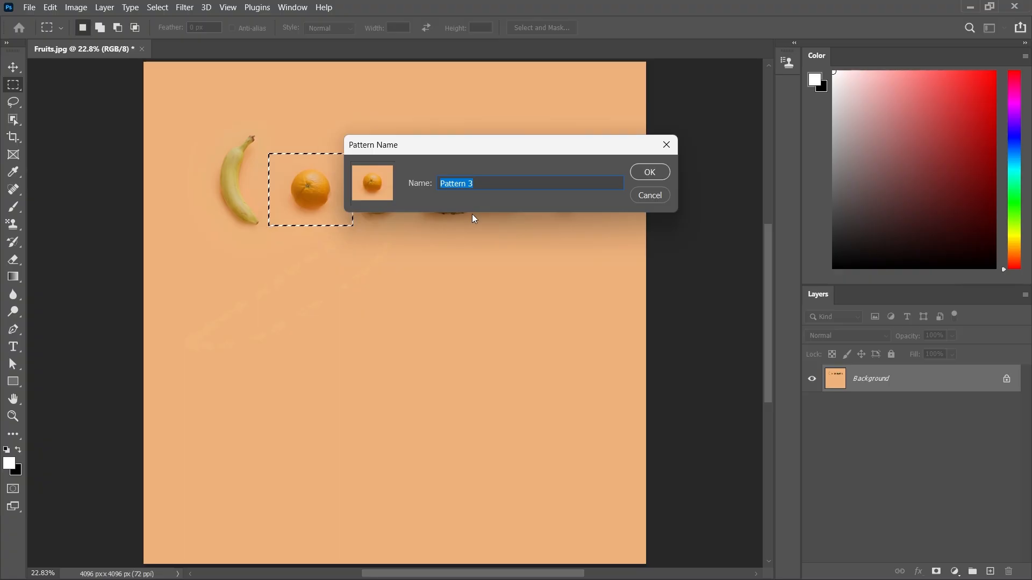
type("Orange")
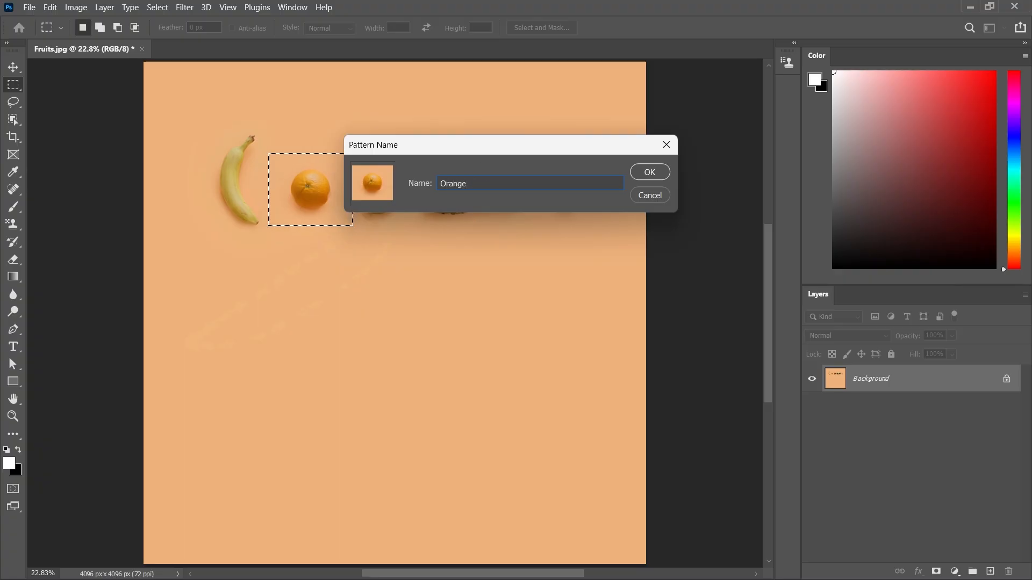
- Choose the Orange pattern for the Pattern Stamp and try painting it across the empty area below the fruits
left_click(476, 28)
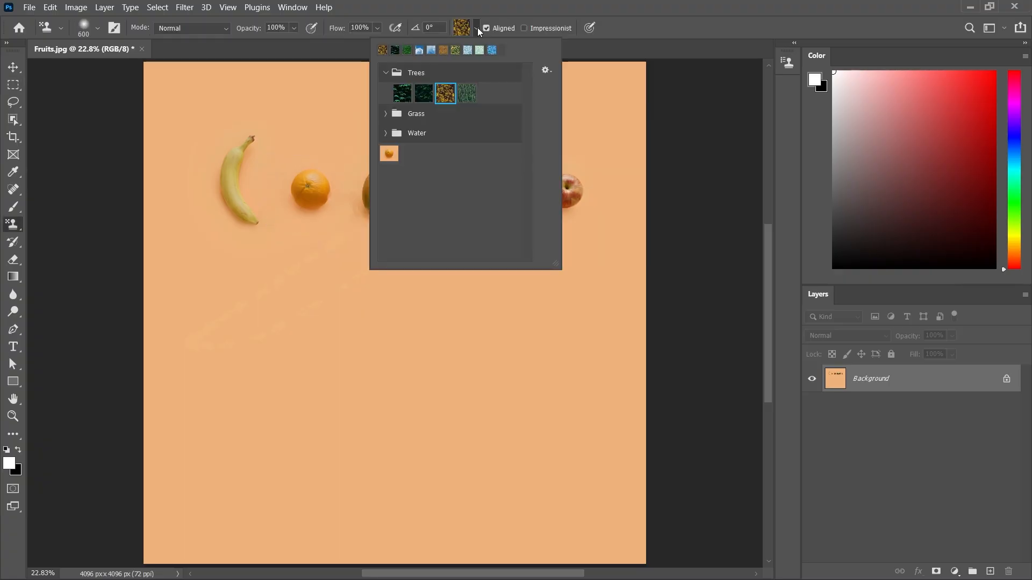
left_click(389, 154)
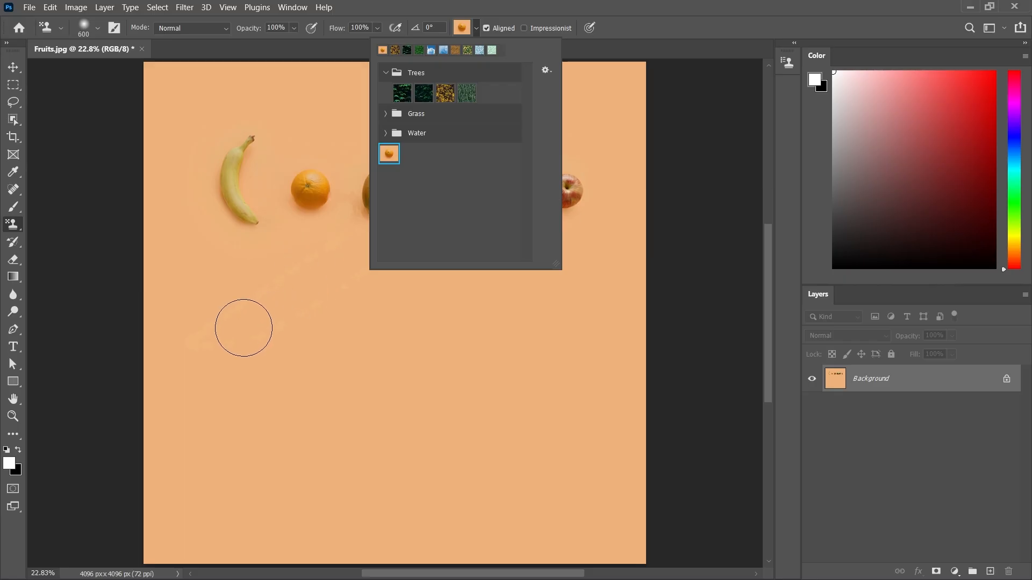
mouse_move(243, 328)
left_mouse_down()
mouse_move(327, 310)
mouse_move(449, 311)
mouse_move(261, 337)
mouse_move(214, 375)
mouse_move(334, 361)
mouse_move(459, 363)
mouse_move(442, 462)
mouse_move(304, 435)
mouse_move(239, 396)
mouse_move(226, 466)
mouse_move(465, 433)
mouse_move(505, 330)
mouse_move(587, 375)
mouse_move(555, 483)
mouse_move(475, 492)
mouse_move(532, 430)
mouse_move(314, 387)
mouse_move(228, 433)
mouse_move(218, 334)
mouse_move(200, 324)
mouse_move(458, 315)
mouse_move(392, 376)
left_mouse_up()
- Paint three long horizontal Brush strokes below the fruits, one under the other, in white, red and green
right_click(13, 242)
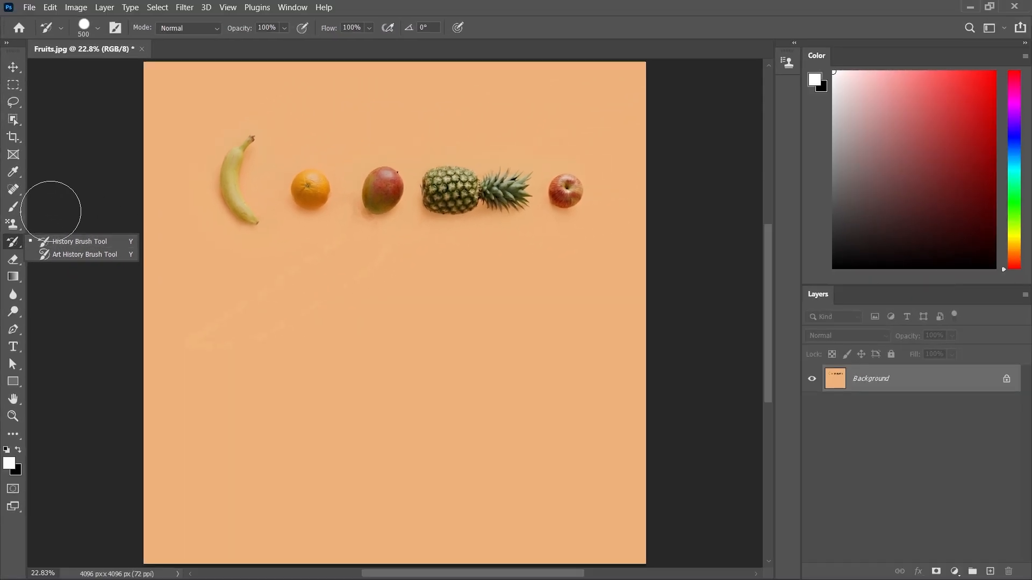
key("b")
left_click_drag(231, 303, 489, 301)
left_click(993, 110)
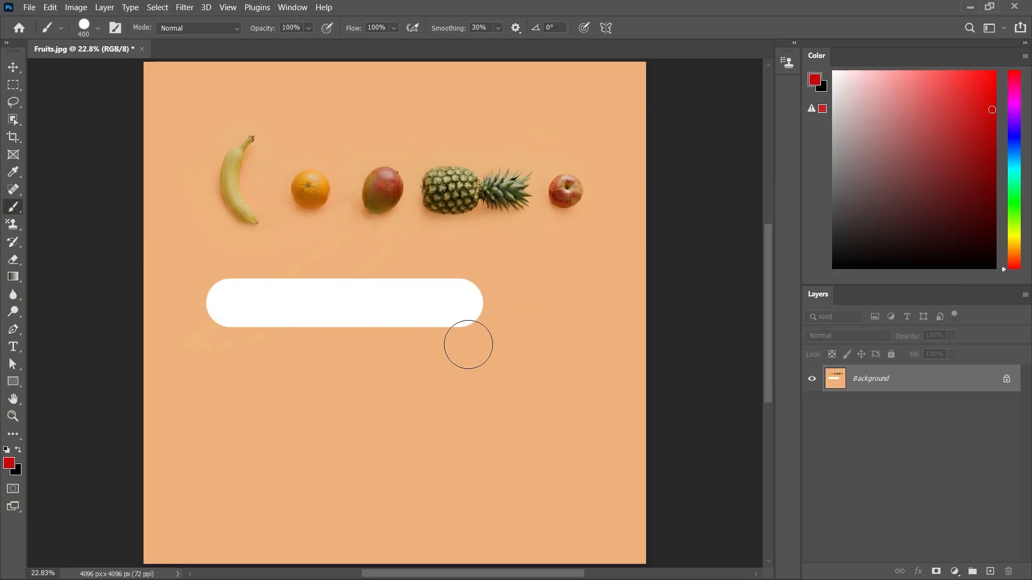
left_click_drag(227, 380, 306, 381)
left_click_drag(410, 381, 497, 370)
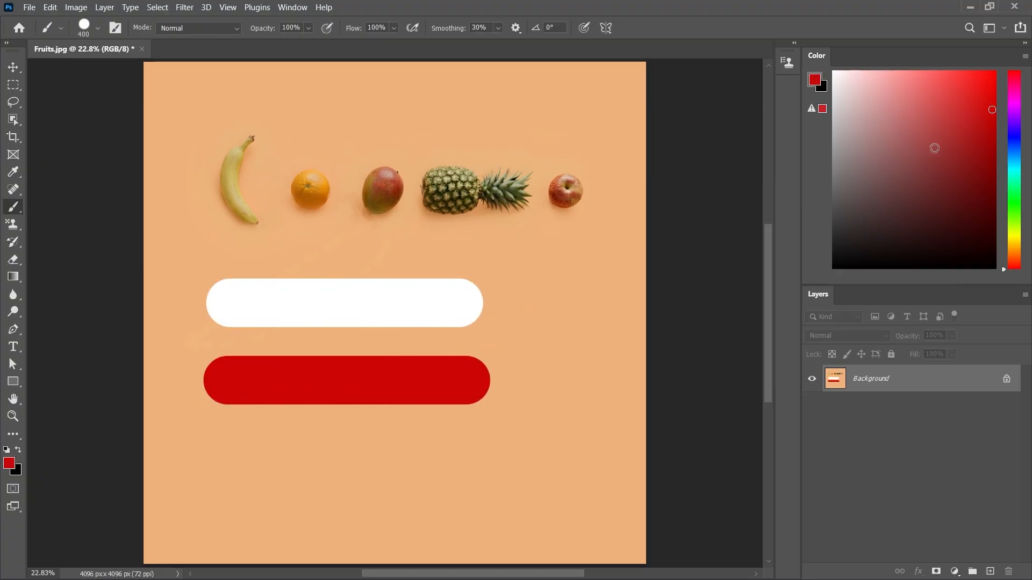
left_click(1011, 181)
mouse_move(226, 453)
left_mouse_down()
mouse_move(500, 440)
mouse_move(469, 453)
left_mouse_up()
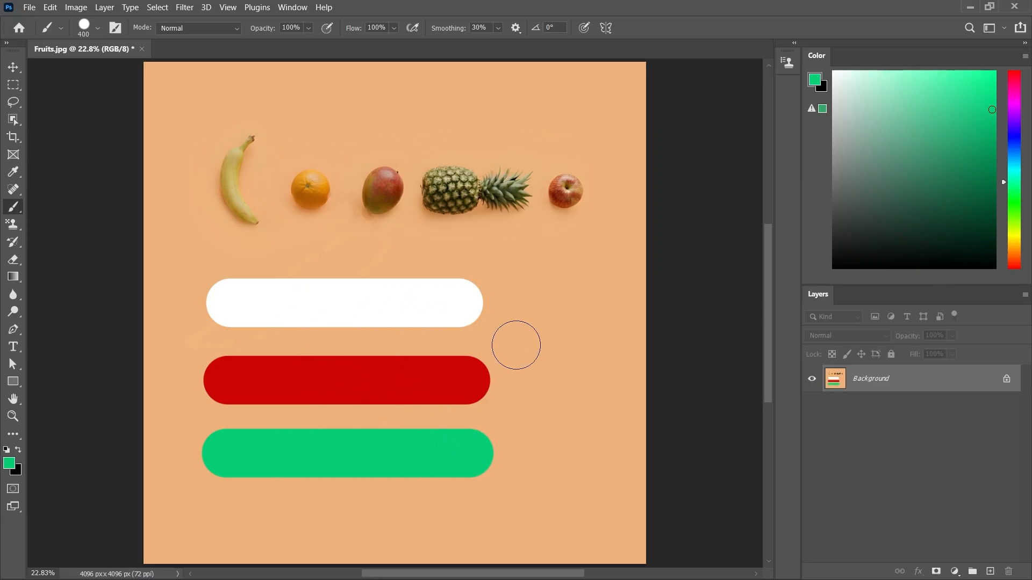
- Undo the green and red strokes, and redo both of them
key("ctrl+z")
key("ctrl+z")
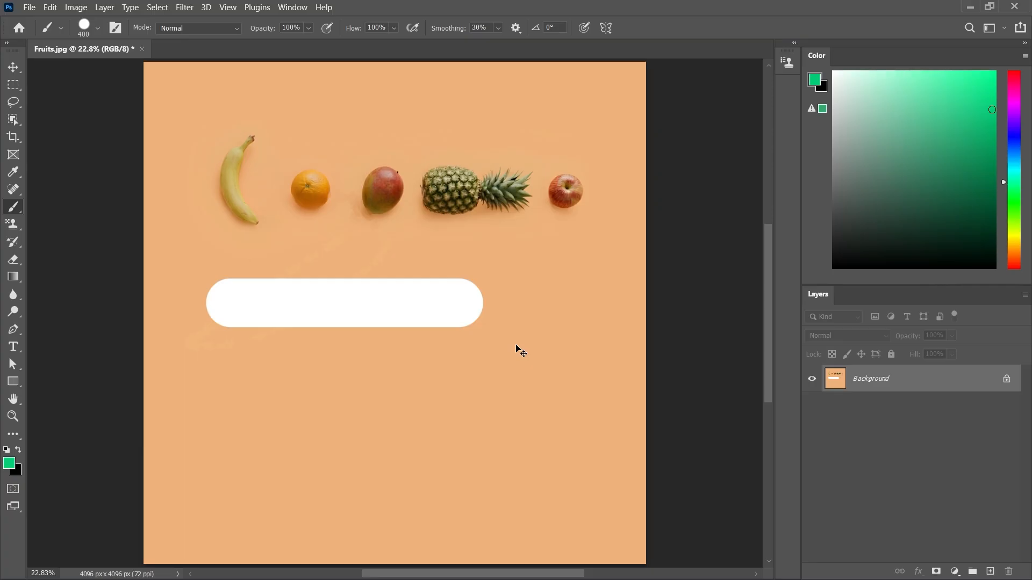
key("ctrl+shift+z")
key("ctrl+shift+z")
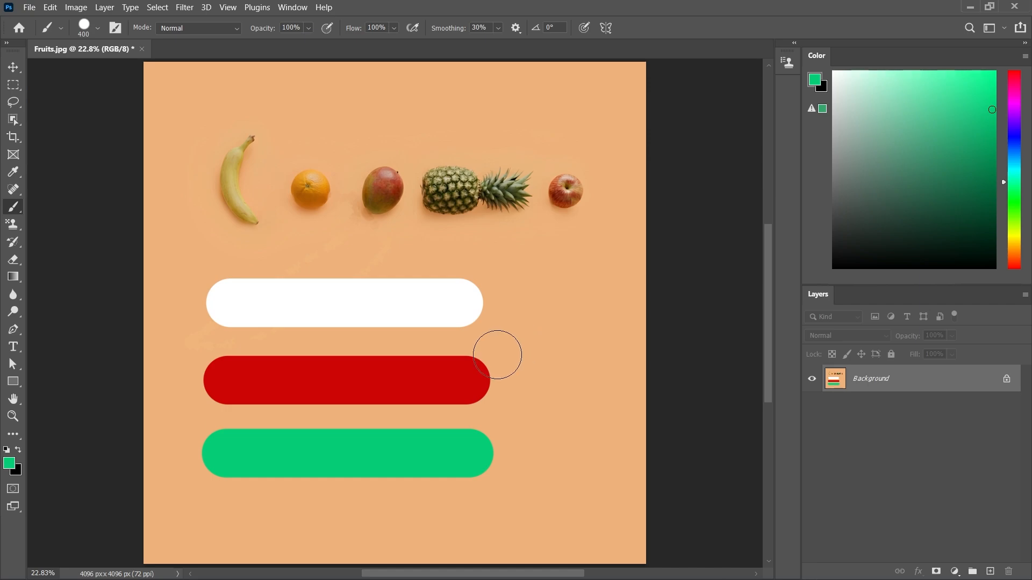
- Paint over the white stroke with the History Brush to restore the original background there
left_click(8, 243)
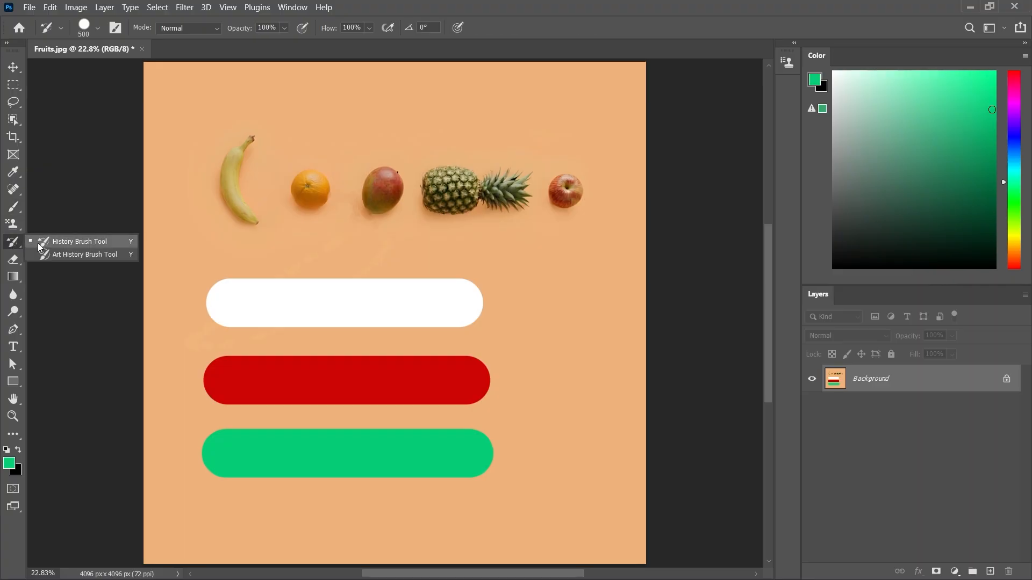
left_click(87, 243)
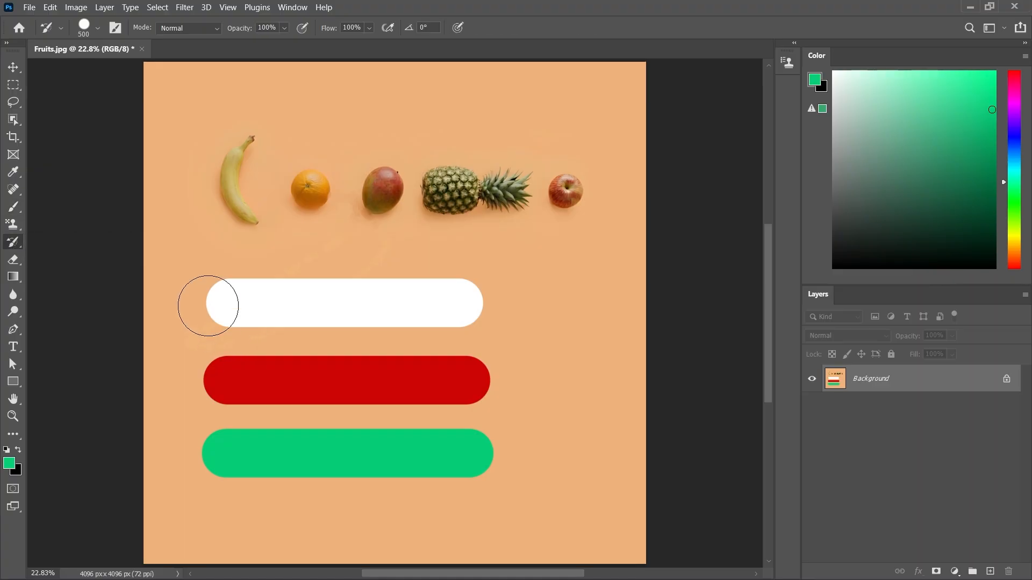
left_click_drag(207, 301, 491, 296)
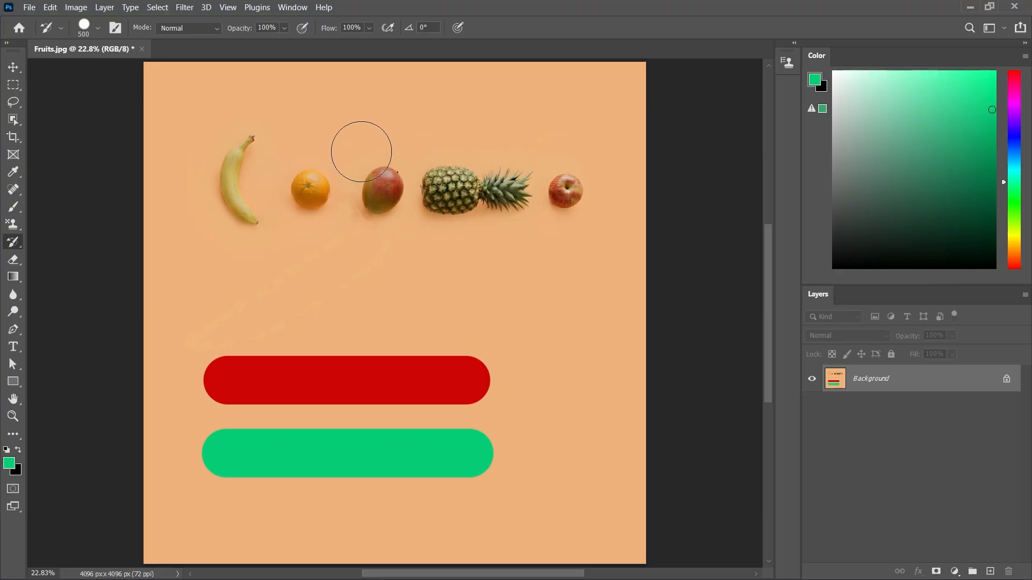
- Show the document's history and look through its recorded states up to the initial Fruits.jpg snapshot
left_click(293, 8)
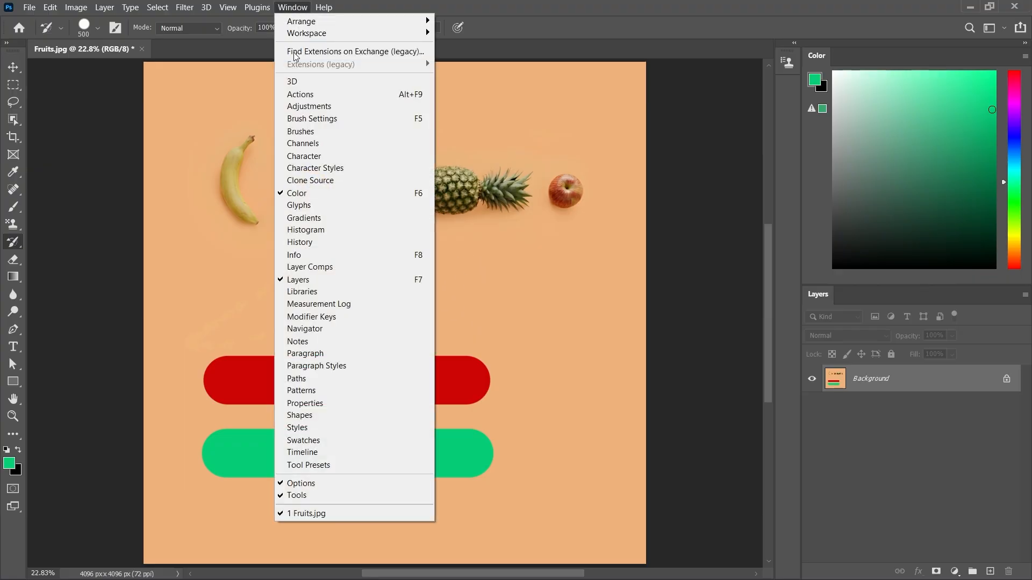
left_click(299, 243)
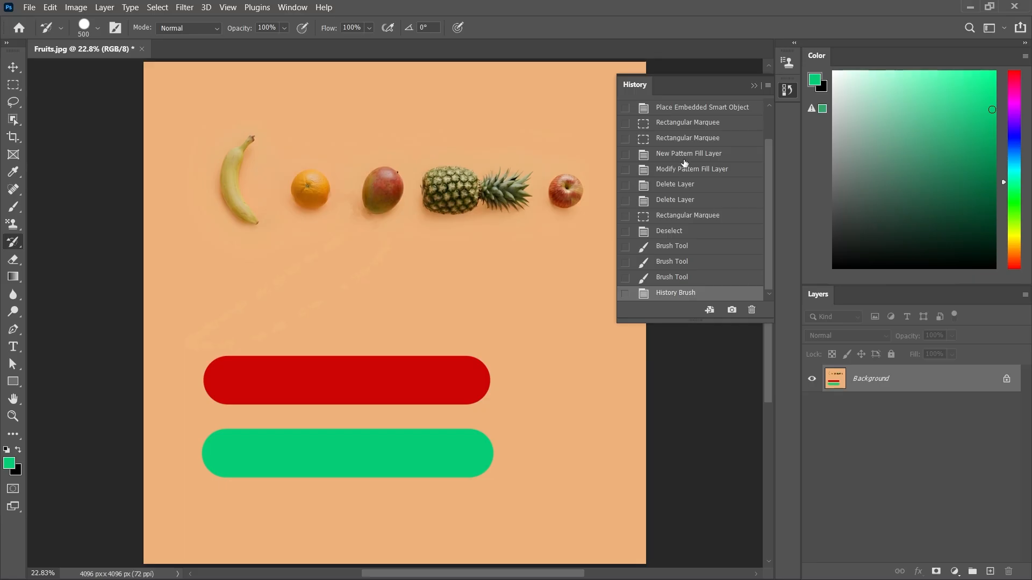
scroll(684, 202, "up", 3)
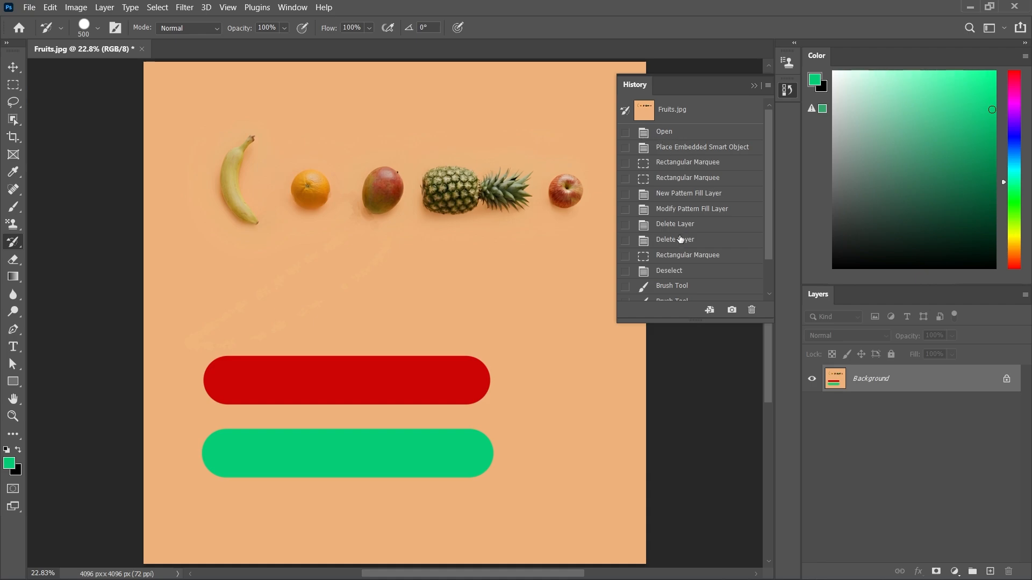
scroll(680, 239, "down", 2)
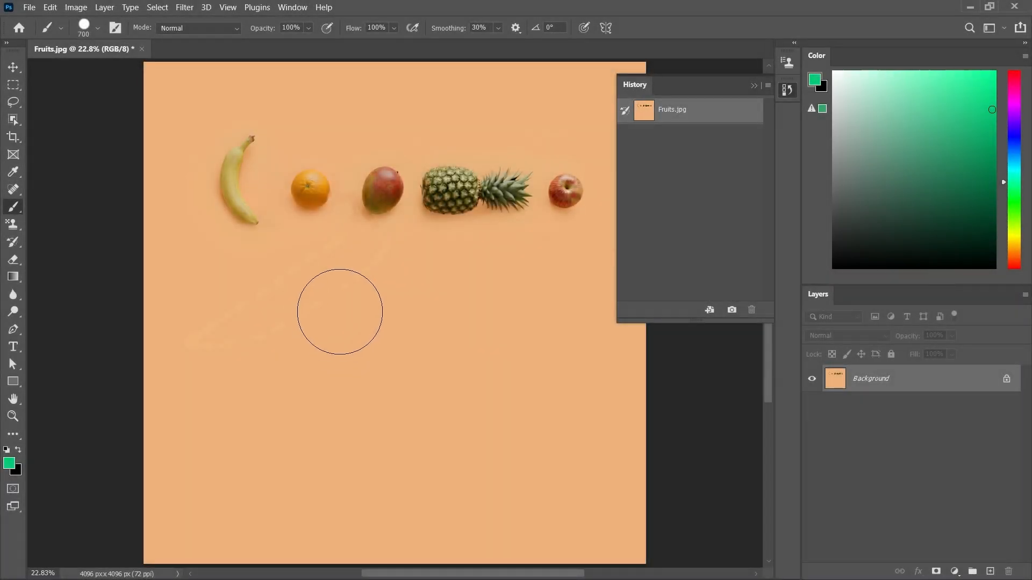
- Paint three overlapping blobs below the fruits with the Brush, in green, blue and purple
mouse_move(339, 312)
left_mouse_down()
mouse_move(360, 301)
mouse_move(430, 333)
mouse_move(323, 349)
mouse_move(328, 359)
left_mouse_up()
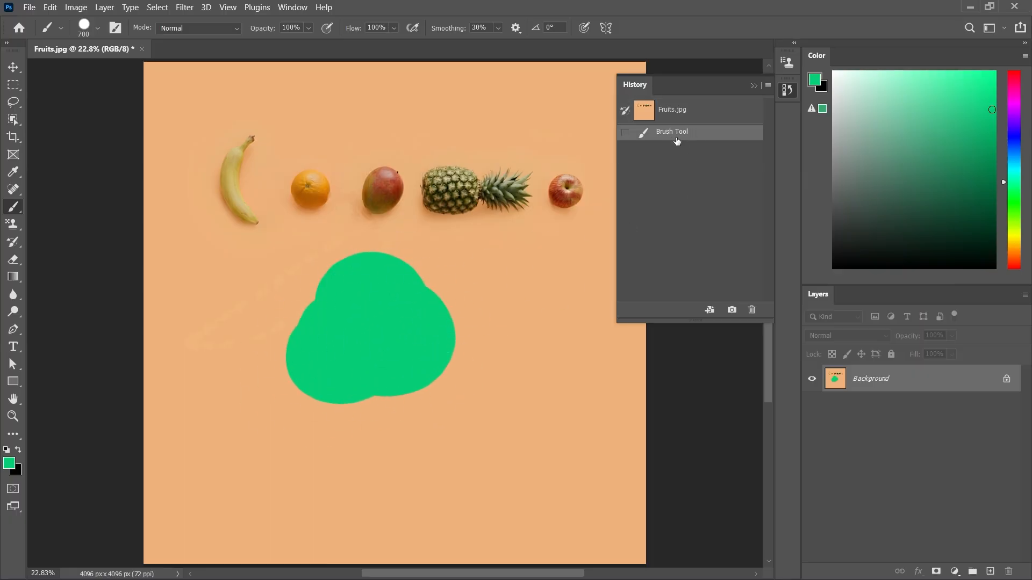
left_click_drag(1012, 156, 1011, 139)
mouse_move(350, 328)
left_mouse_down()
mouse_move(392, 306)
mouse_move(299, 345)
mouse_move(370, 365)
left_mouse_up()
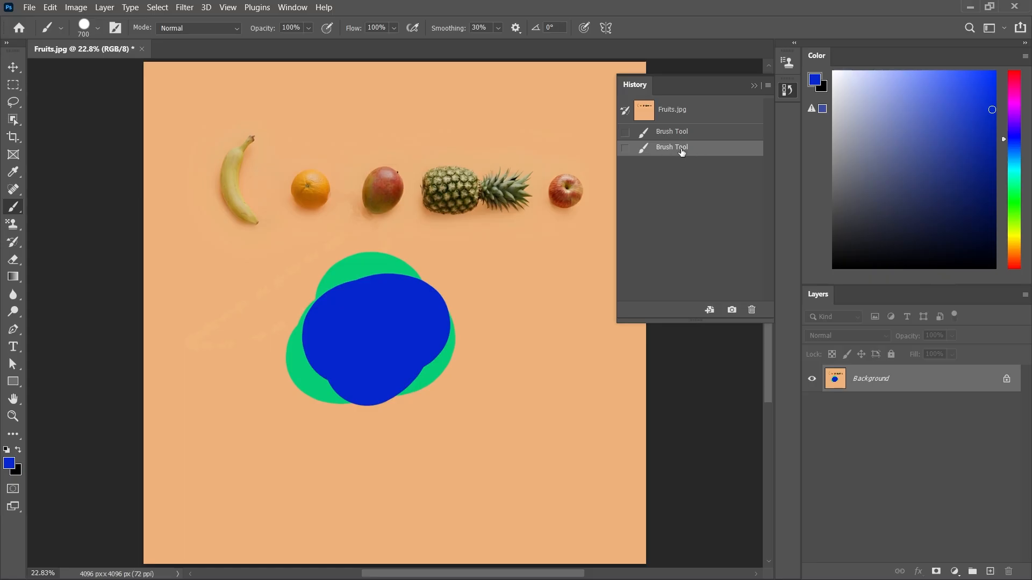
left_click(1012, 104)
mouse_move(425, 306)
left_mouse_down()
mouse_move(379, 326)
mouse_move(404, 388)
mouse_move(400, 329)
left_mouse_up()
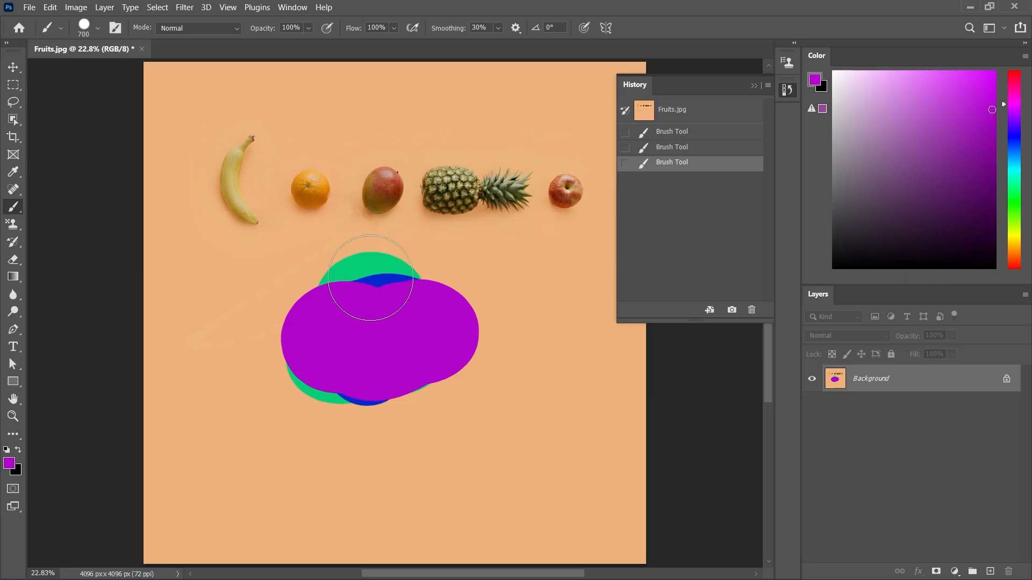
- Try restoring the original background inside the purple blob with the History Brush, and undo it
left_click(13, 242)
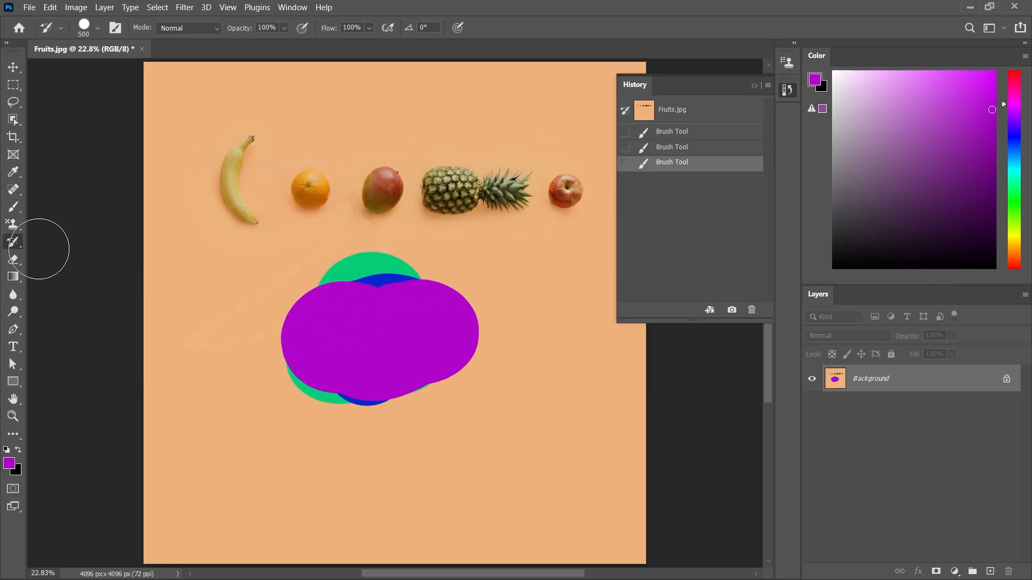
mouse_move(364, 337)
left_mouse_down()
mouse_move(322, 333)
mouse_move(398, 339)
mouse_move(340, 350)
mouse_move(361, 339)
mouse_move(364, 346)
left_mouse_up()
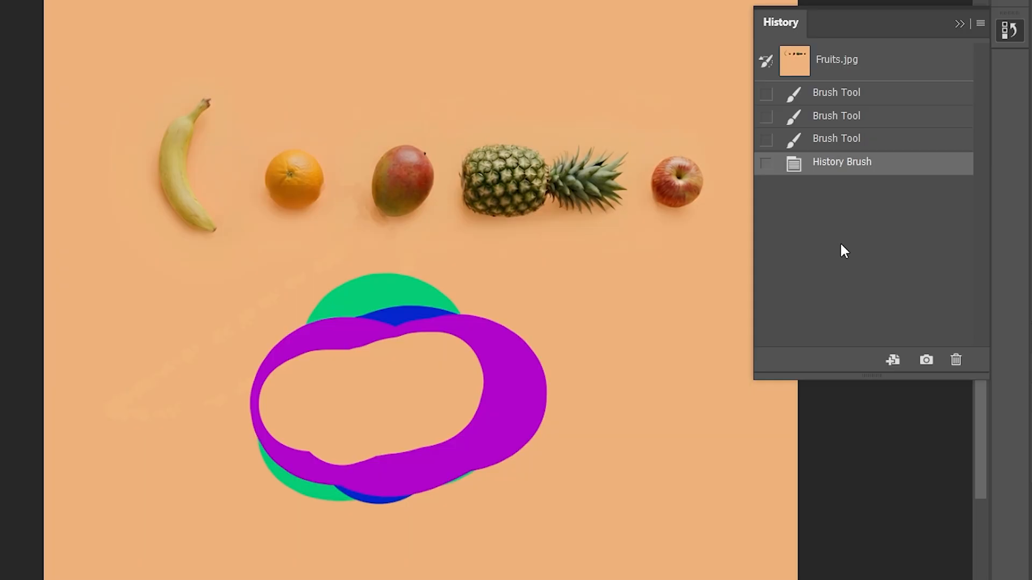
key("ctrl+z")
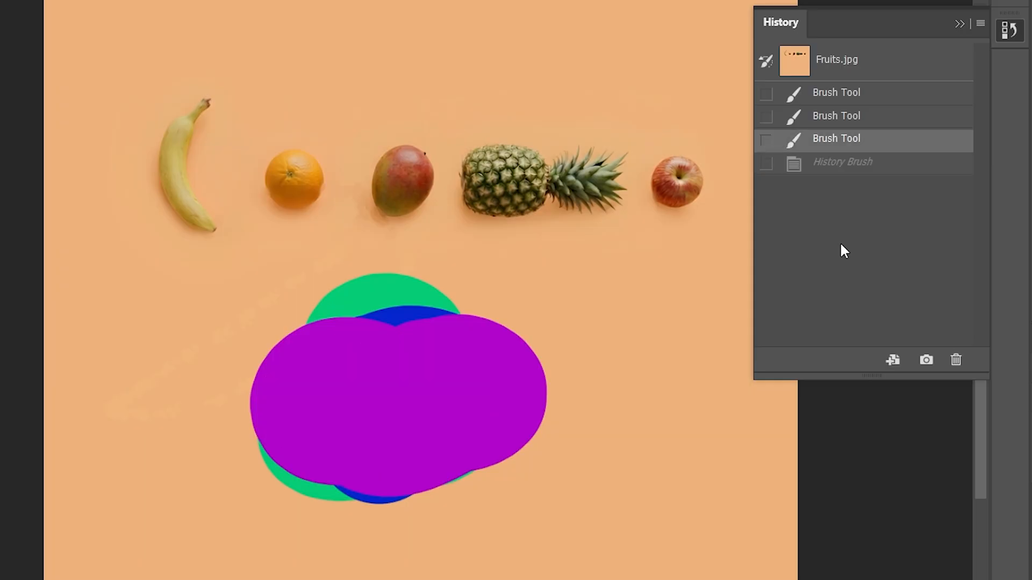
- Restore the blue blob with the History Brush sourced from the second Brush state, and the green blob with the first state as source
left_click(766, 117)
mouse_move(401, 433)
left_mouse_down()
mouse_move(399, 397)
mouse_move(474, 392)
mouse_move(449, 397)
mouse_move(369, 376)
mouse_move(330, 385)
mouse_move(425, 342)
mouse_move(525, 342)
mouse_move(512, 419)
mouse_move(443, 463)
mouse_move(360, 453)
mouse_move(302, 390)
mouse_move(334, 317)
mouse_move(290, 392)
mouse_move(337, 452)
mouse_move(390, 456)
mouse_move(448, 371)
left_mouse_up()
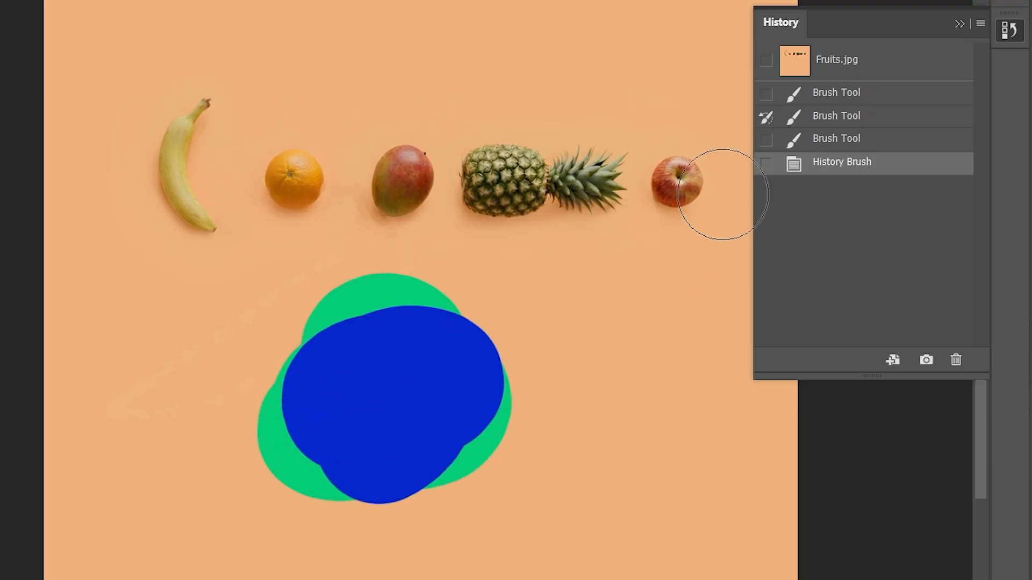
left_click(773, 100)
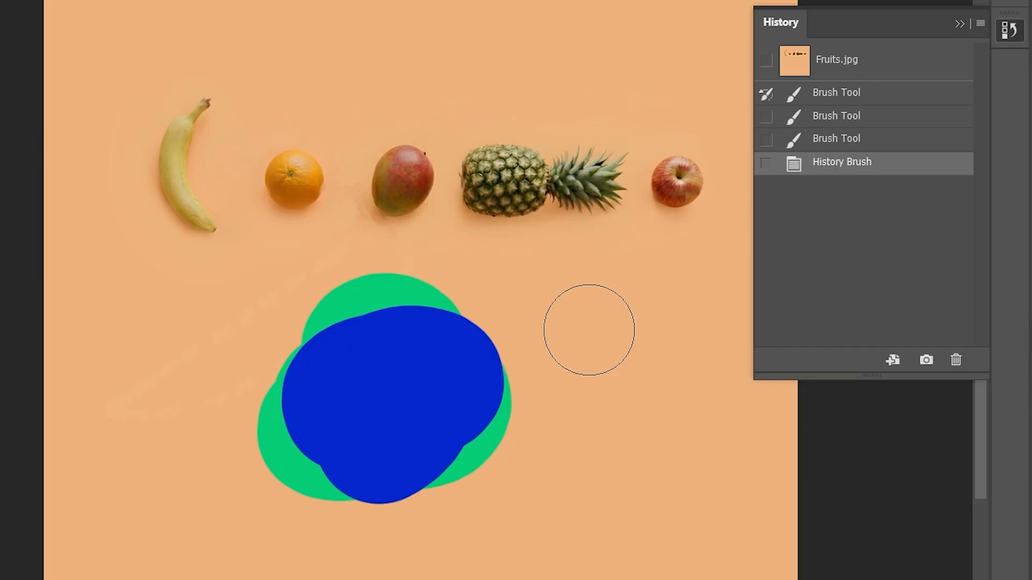
mouse_move(375, 412)
left_mouse_down()
mouse_move(442, 338)
mouse_move(331, 360)
mouse_move(298, 432)
mouse_move(360, 467)
mouse_move(416, 384)
mouse_move(478, 359)
mouse_move(484, 422)
mouse_move(435, 468)
mouse_move(374, 475)
mouse_move(385, 426)
left_mouse_up()
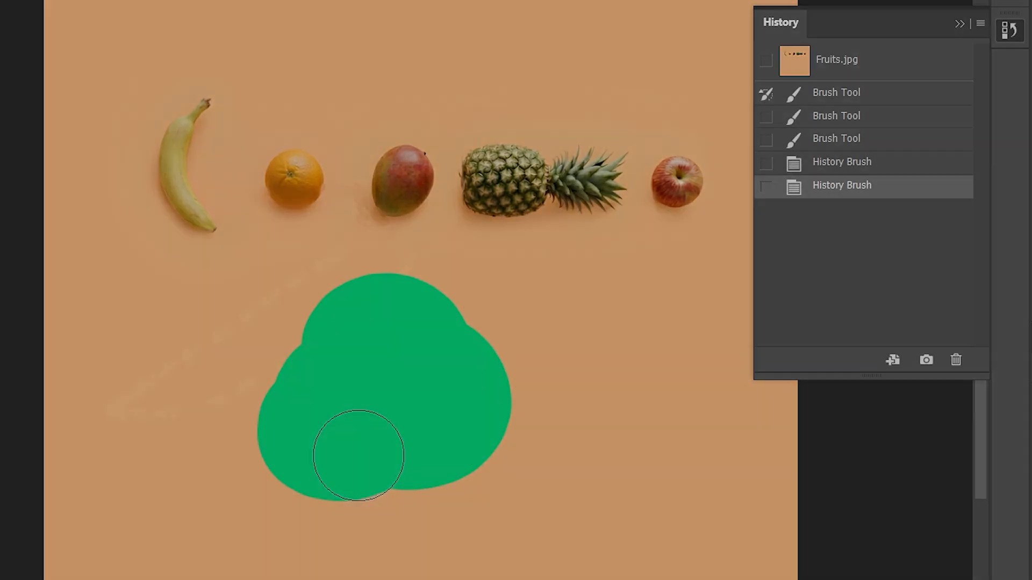
- Step the image back and forth between the first History Brush state and the third Brush Tool state
left_click(828, 164)
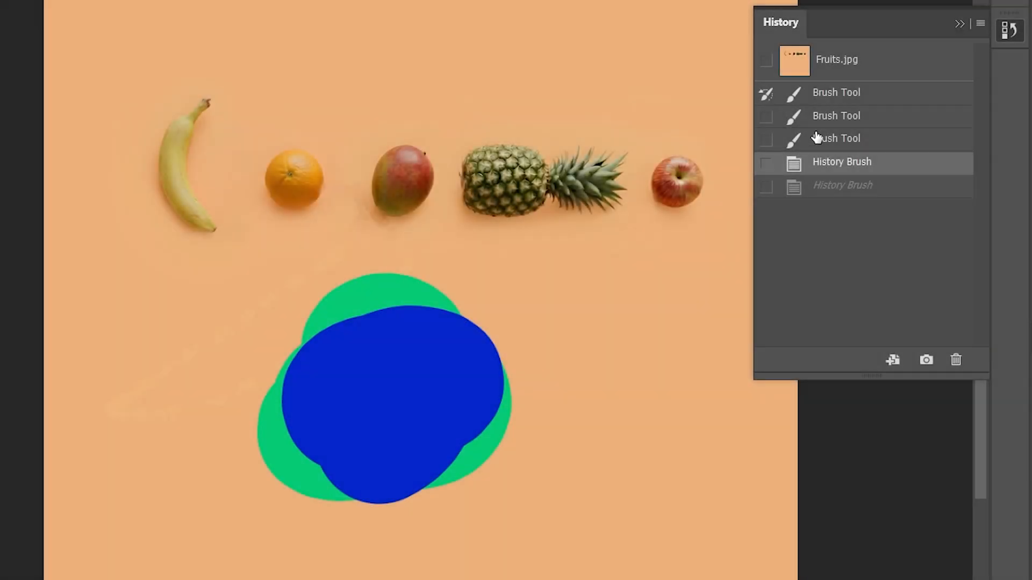
left_click(817, 139)
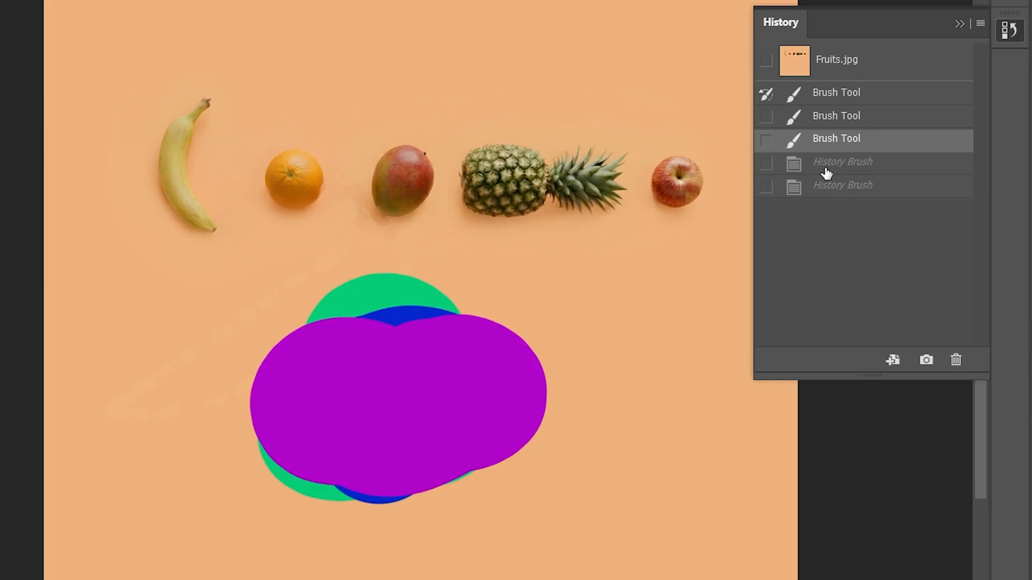
left_click(826, 167)
left_click(827, 143)
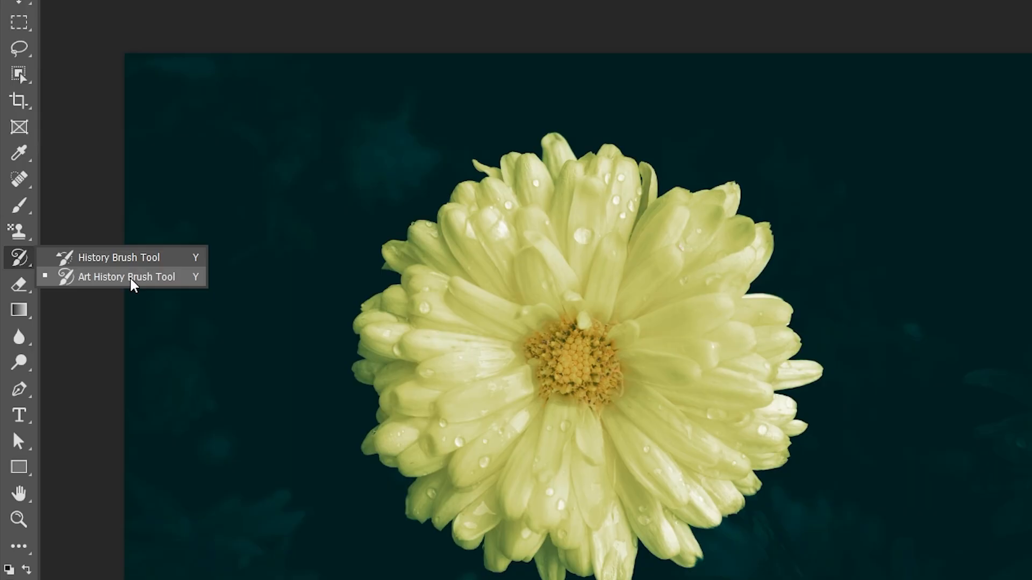
- Choose the Art History Brush tool for the flower image, show its history, and add a new layer named Art History Brush
left_click(132, 278)
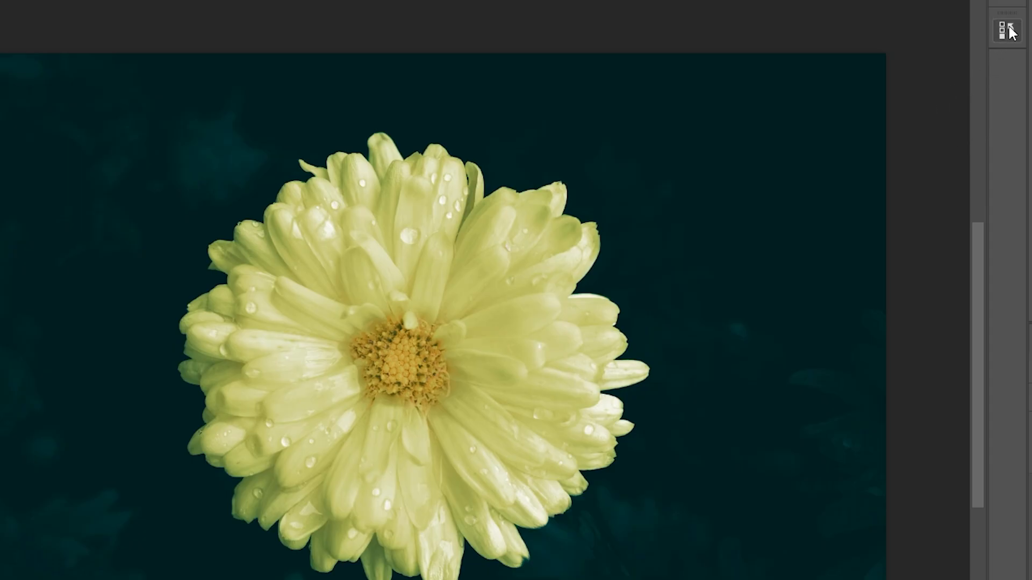
left_click(1009, 30)
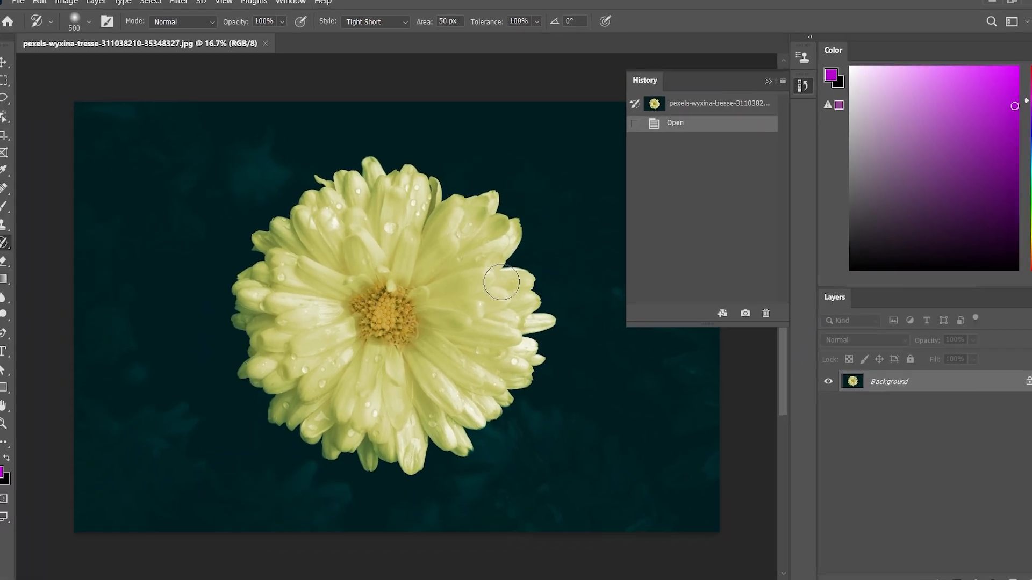
key("ctrl+shift+n")
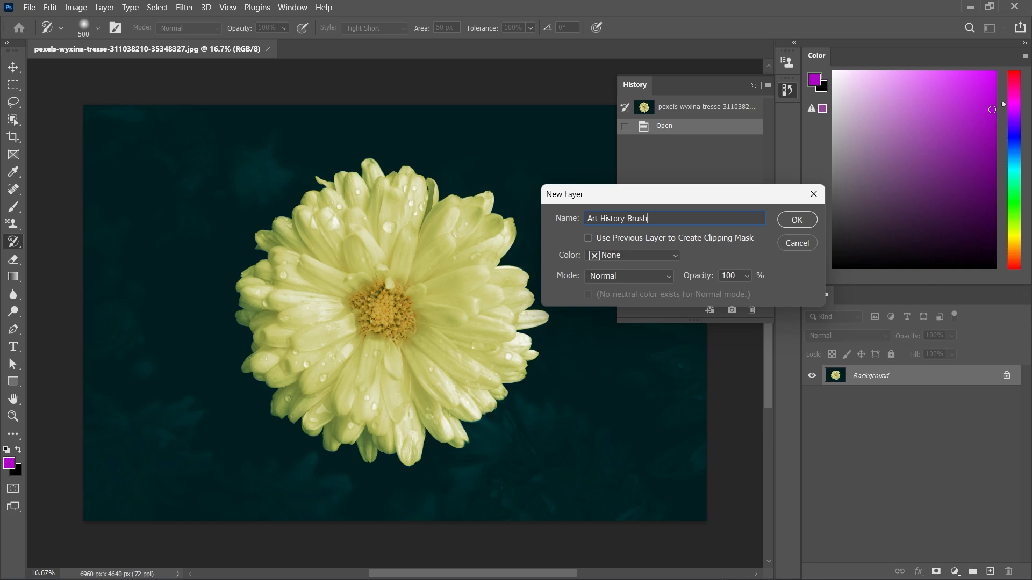
type("Art History Brush")
key("Return")
- Paint over the flower's upper petals on the new layer with the Art History Brush in Tight Short style
scroll(380, 225, "up", 3)
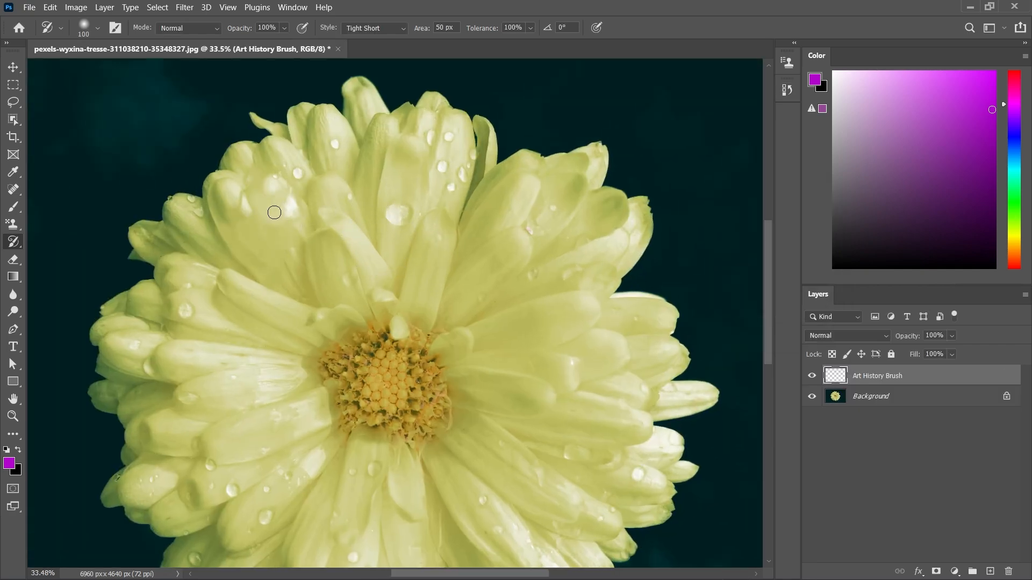
mouse_move(274, 212)
left_mouse_down()
mouse_move(250, 214)
mouse_move(320, 185)
mouse_move(338, 250)
mouse_move(301, 162)
mouse_move(255, 183)
mouse_move(358, 112)
mouse_move(386, 169)
mouse_move(411, 136)
mouse_move(386, 222)
mouse_move(438, 194)
mouse_move(504, 210)
mouse_move(442, 139)
mouse_move(503, 165)
left_mouse_up()
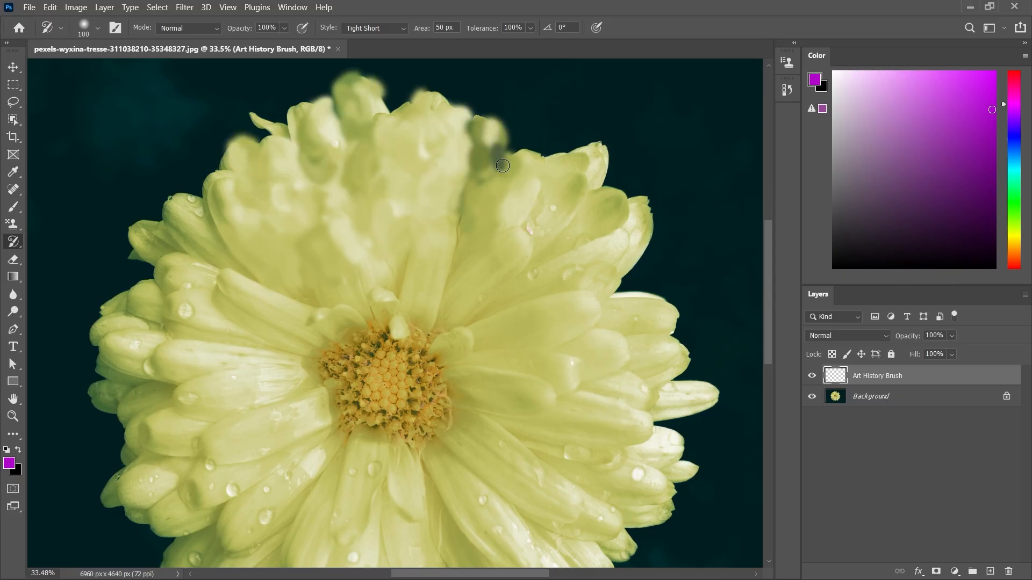
left_click_drag(502, 166, 541, 216)
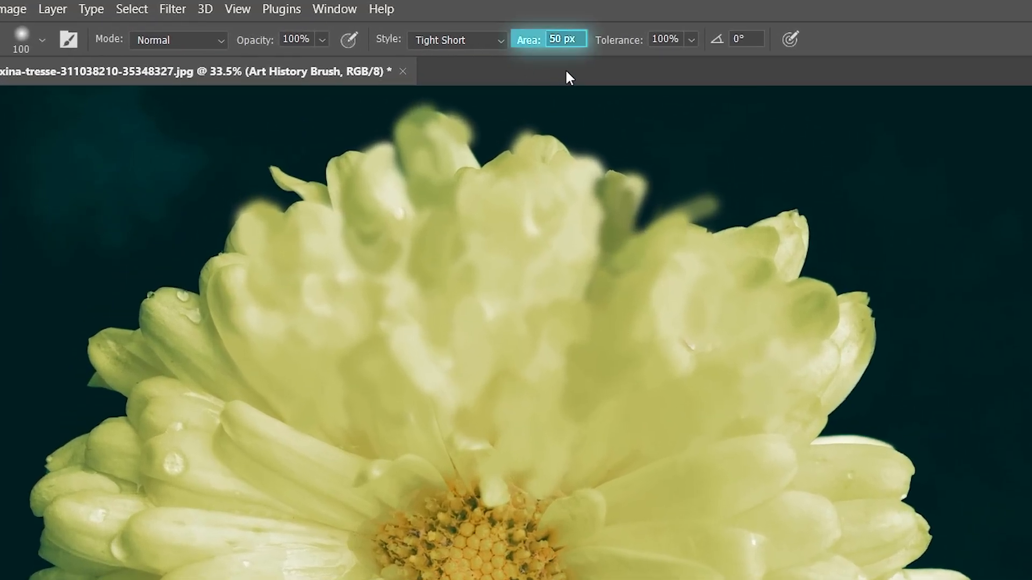
- Set the Art History Brush area to 200 px and paint over the petals on both sides of the flower's centre
left_click_drag(580, 40, 517, 48)
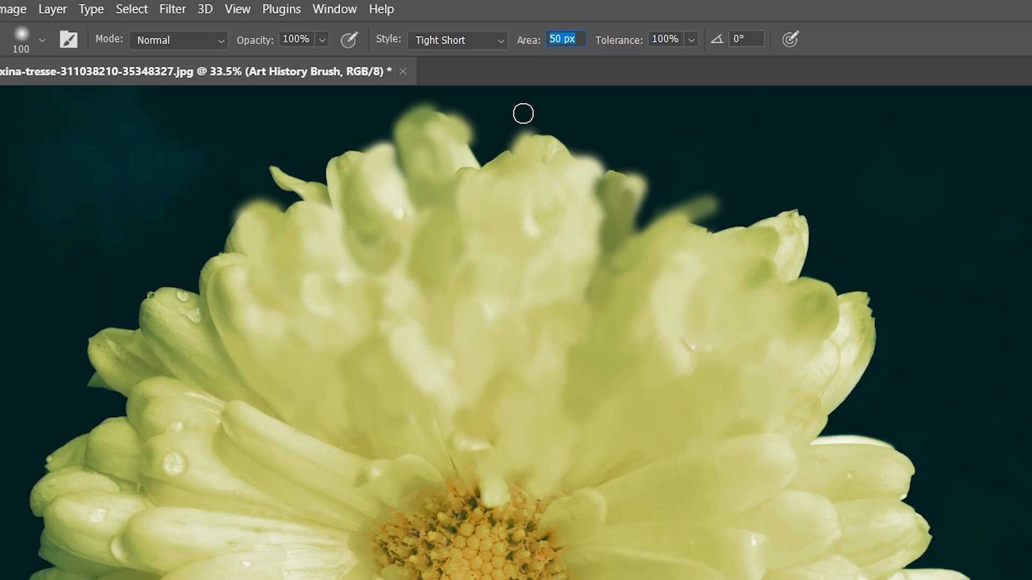
key("Return")
mouse_move(274, 453)
left_mouse_down()
mouse_move(249, 482)
mouse_move(196, 402)
mouse_move(156, 515)
left_mouse_up()
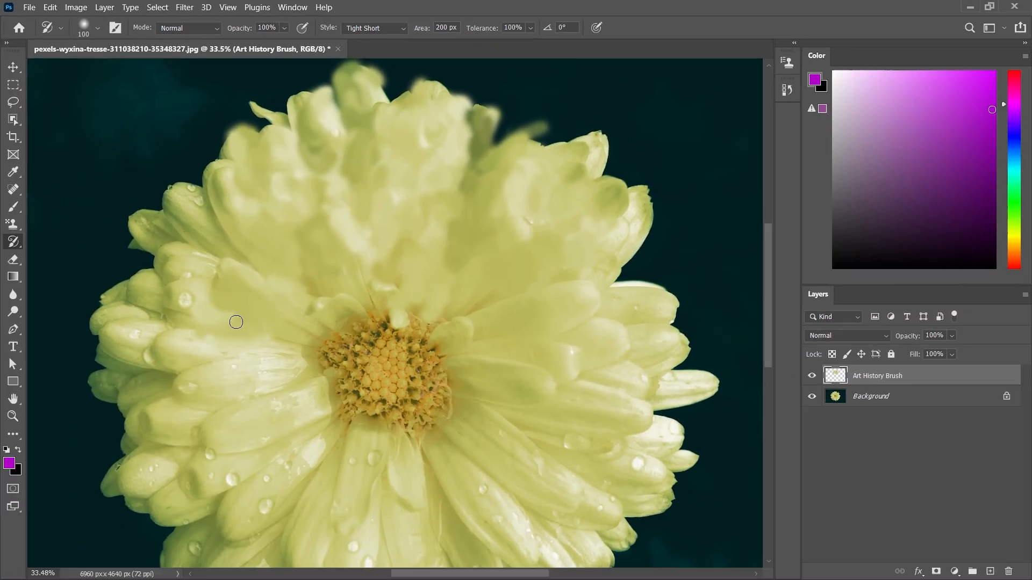
mouse_move(173, 345)
left_mouse_down()
mouse_move(229, 436)
mouse_move(269, 469)
mouse_move(315, 490)
mouse_move(391, 498)
mouse_move(487, 457)
mouse_move(507, 368)
mouse_move(485, 256)
mouse_move(502, 333)
left_mouse_up()
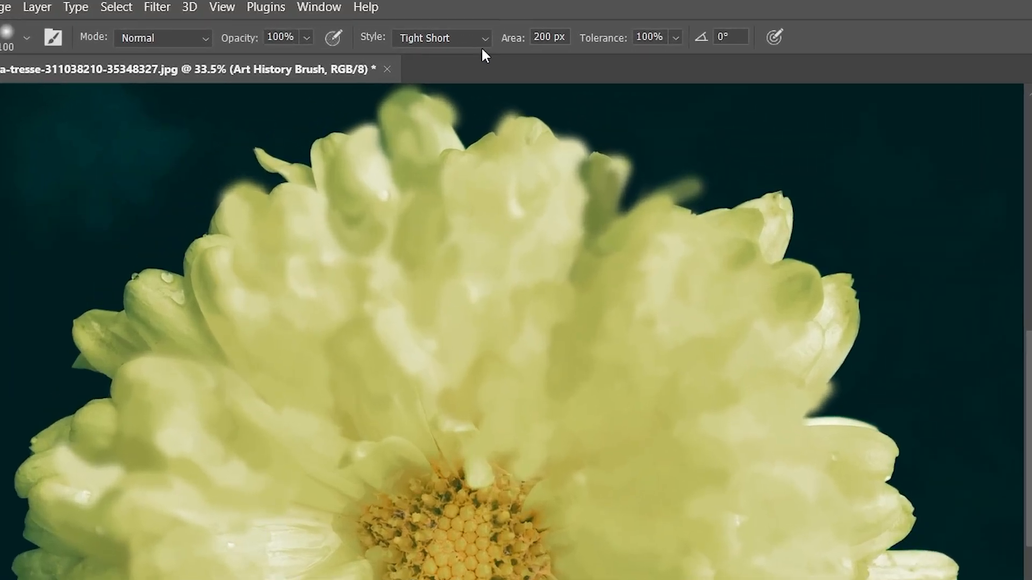
- Try the Loose Curl style for the Art History Brush, and return the style to Tight Short
left_click(400, 30)
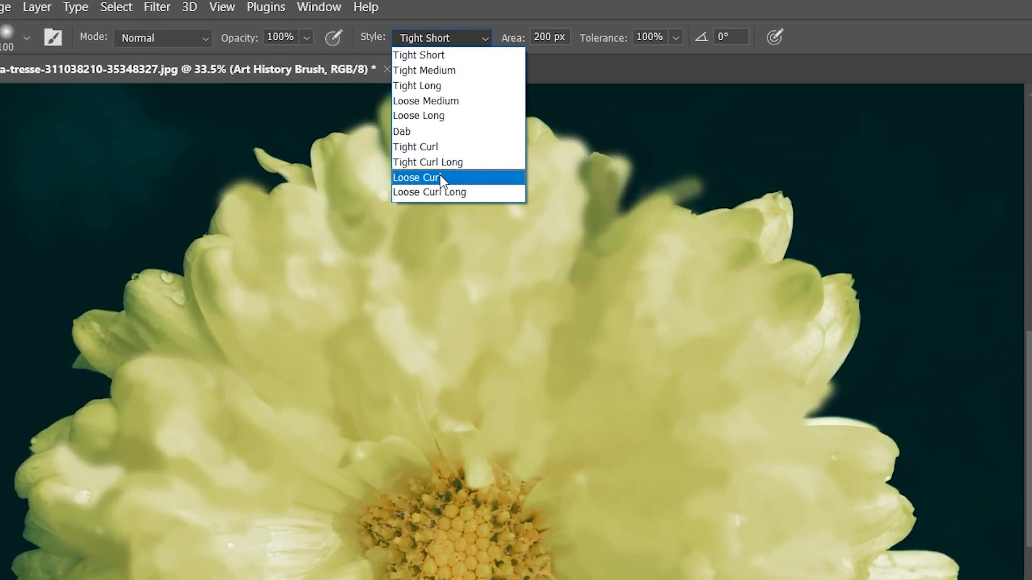
left_click(430, 177)
left_click(463, 44)
left_click(422, 53)
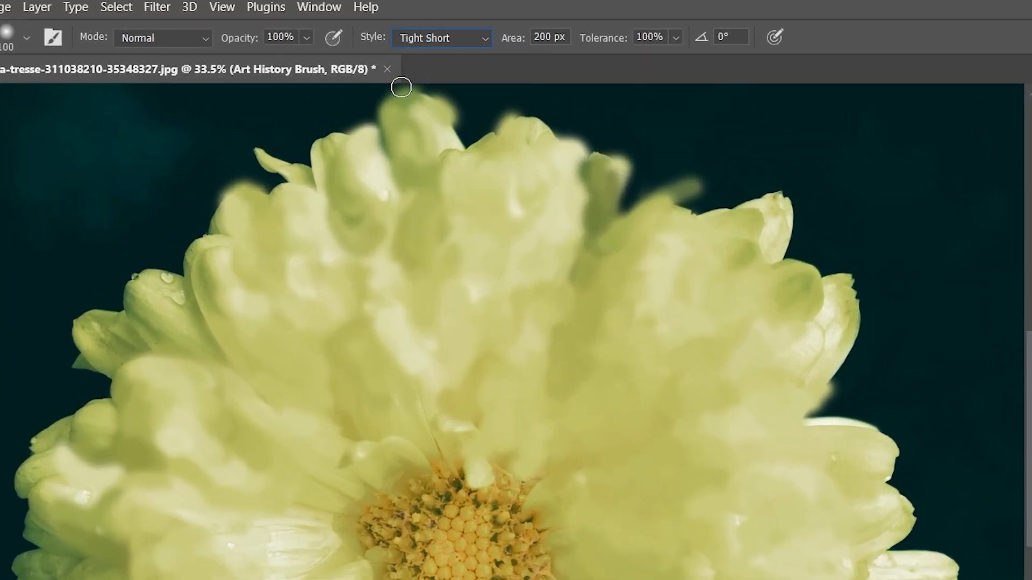